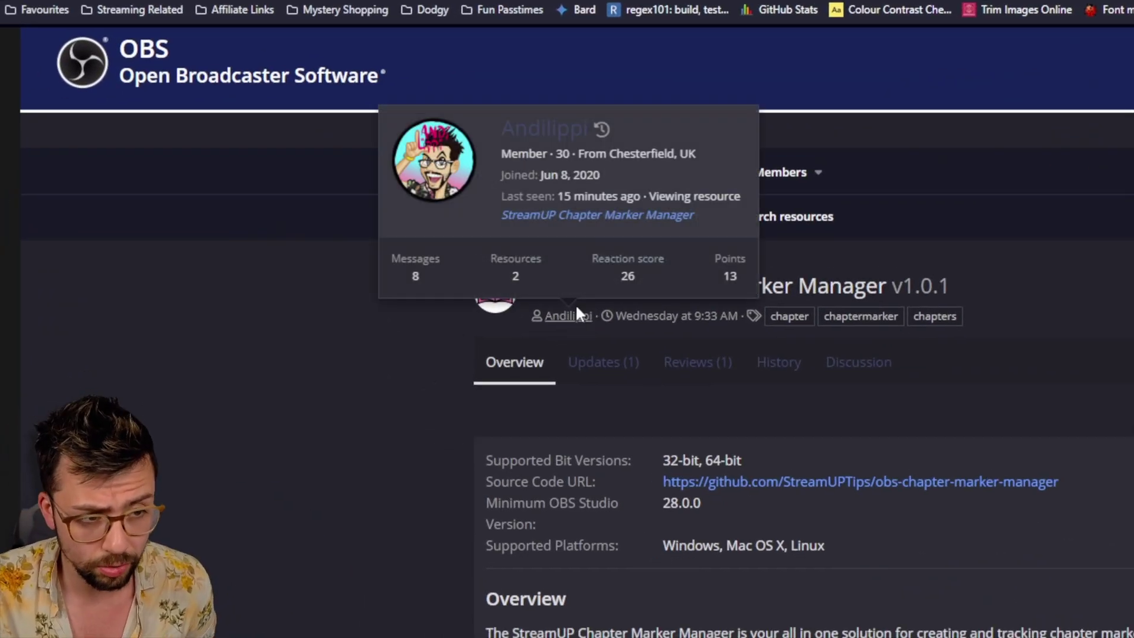
Select the 'StreamUP Chapter Marker Manager v1.0.1' title line on the forum resource page
{"action": "triple_click", "coordinate": [682, 286]}
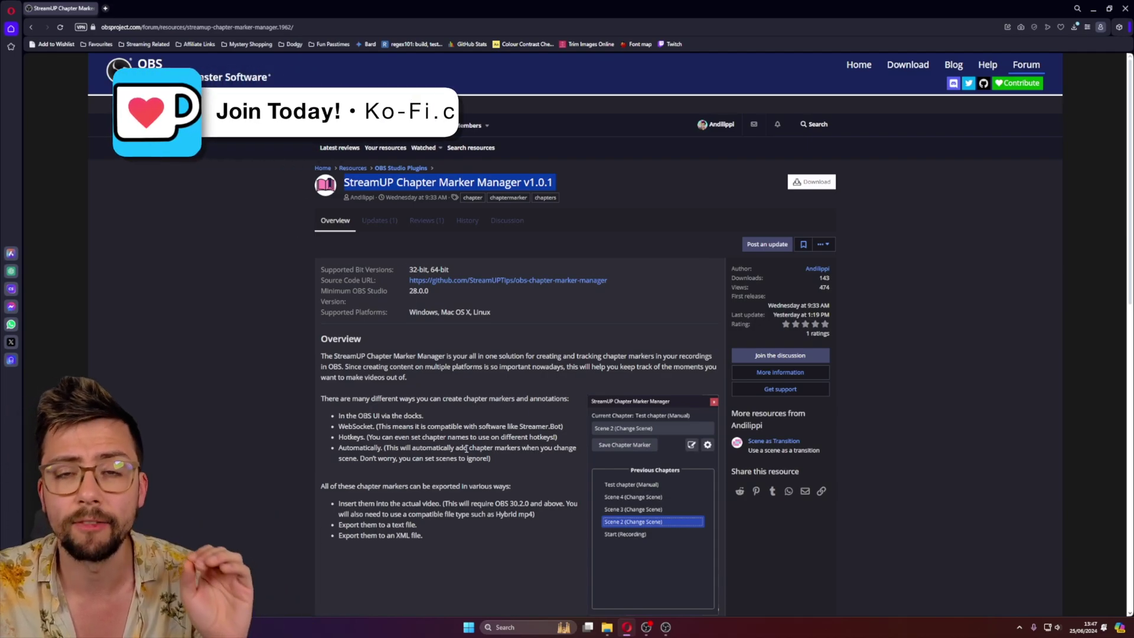
Scroll the resource page and view the four download packages, closing the chooser without downloading
{"action": "scroll", "coordinate": [466, 449], "scroll_direction": "down", "scroll_amount": 4}
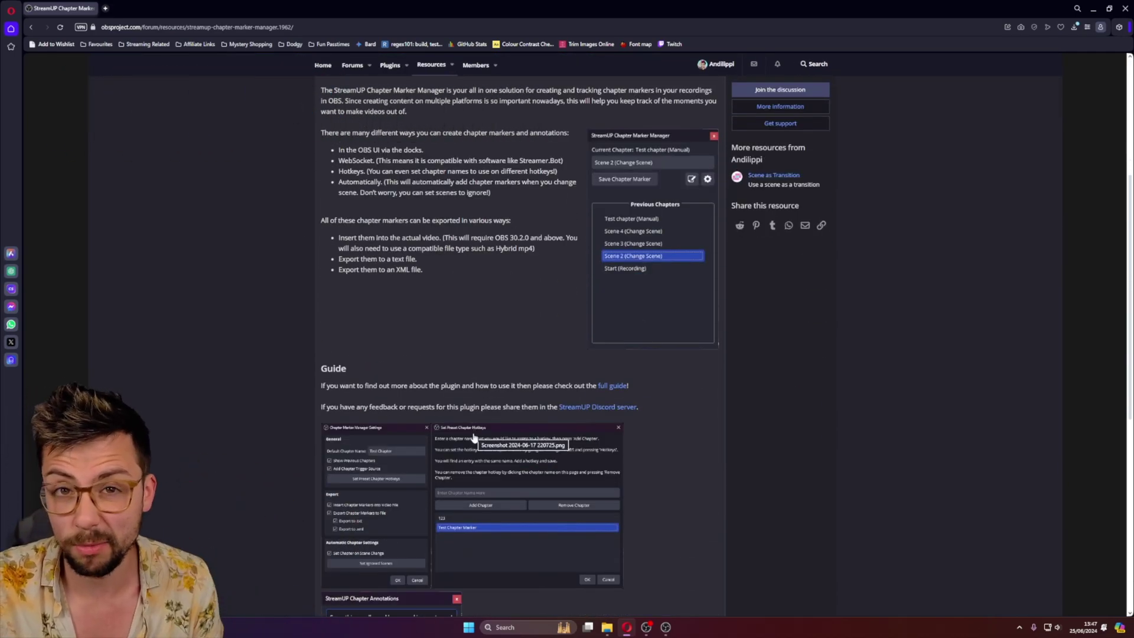
{"action": "scroll", "coordinate": [448, 413], "scroll_direction": "down", "scroll_amount": 2}
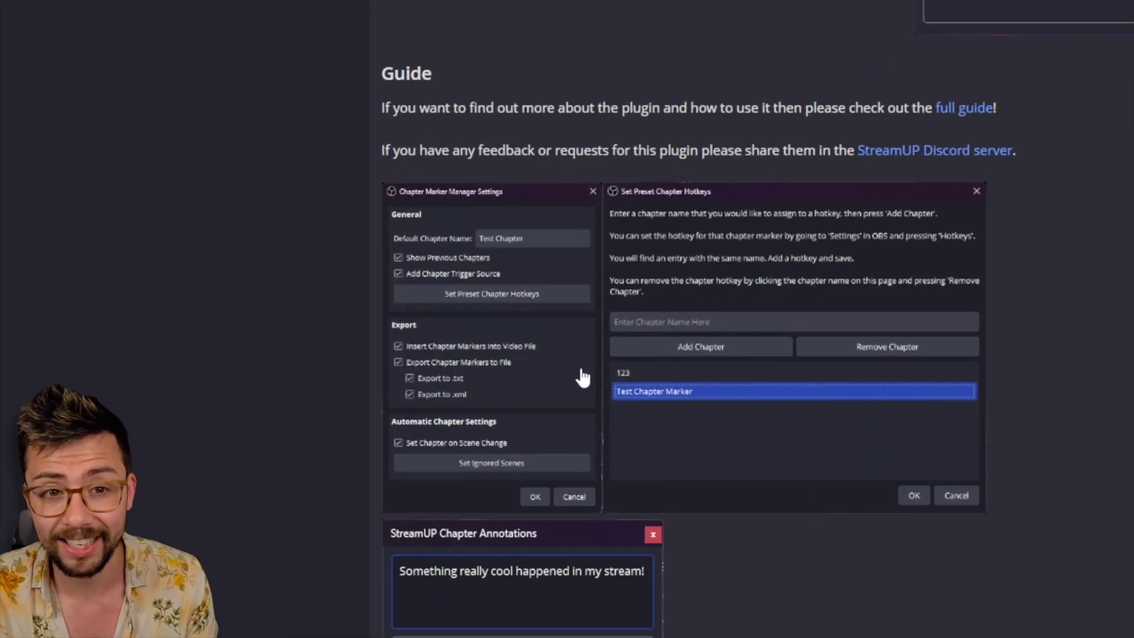
{"action": "scroll", "coordinate": [581, 377], "scroll_direction": "up", "scroll_amount": 7}
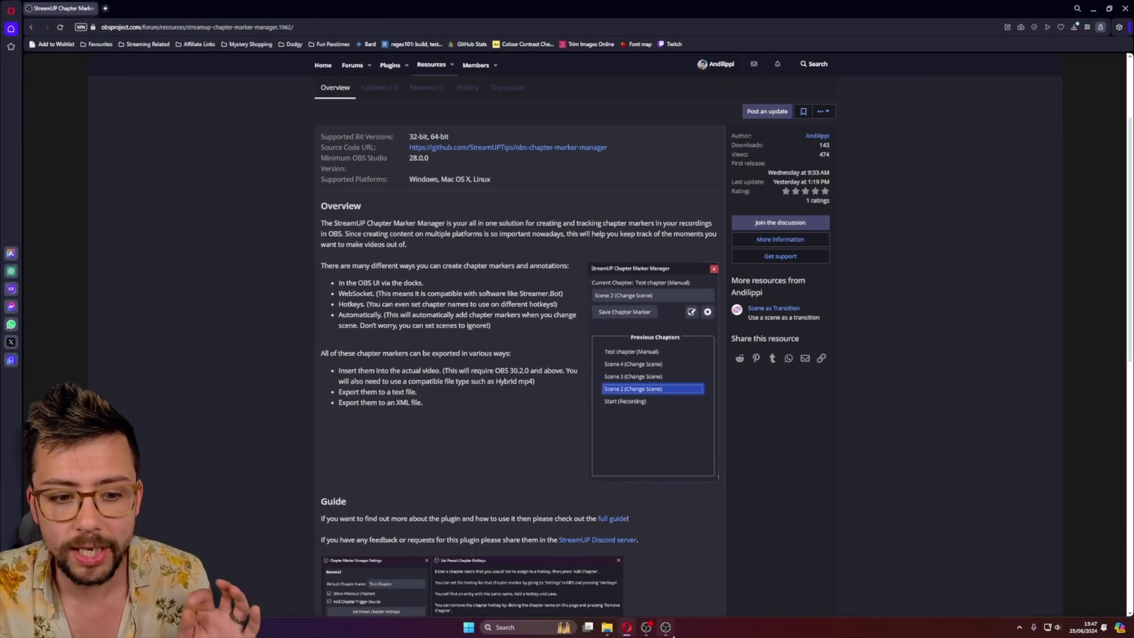
{"action": "scroll", "coordinate": [819, 143], "scroll_direction": "up", "scroll_amount": 2}
{"action": "left_click", "coordinate": [816, 184]}
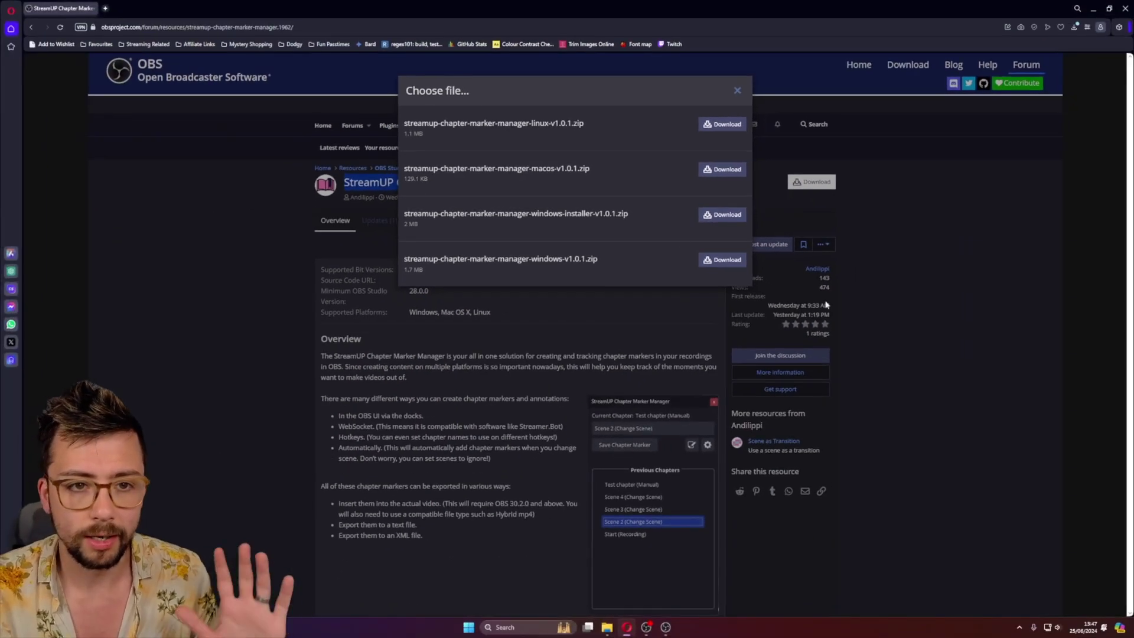
{"action": "left_click", "coordinate": [909, 323]}
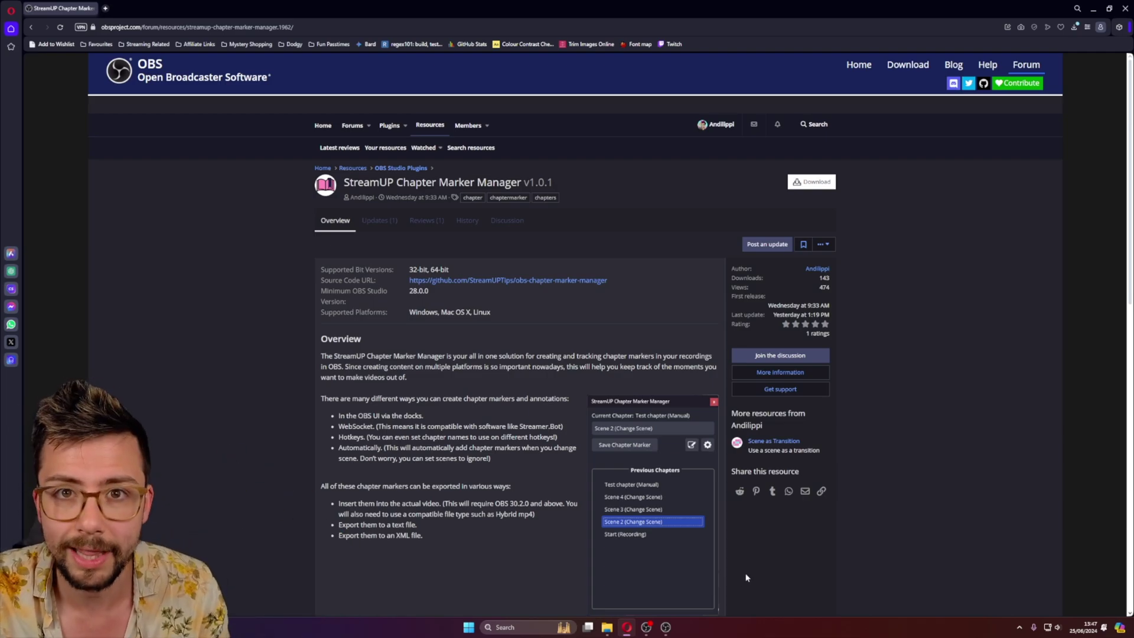
Switch to OBS Studio and select the Product Image scene
{"action": "mouse_move", "coordinate": [667, 629]}
{"action": "left_click", "coordinate": [671, 586]}
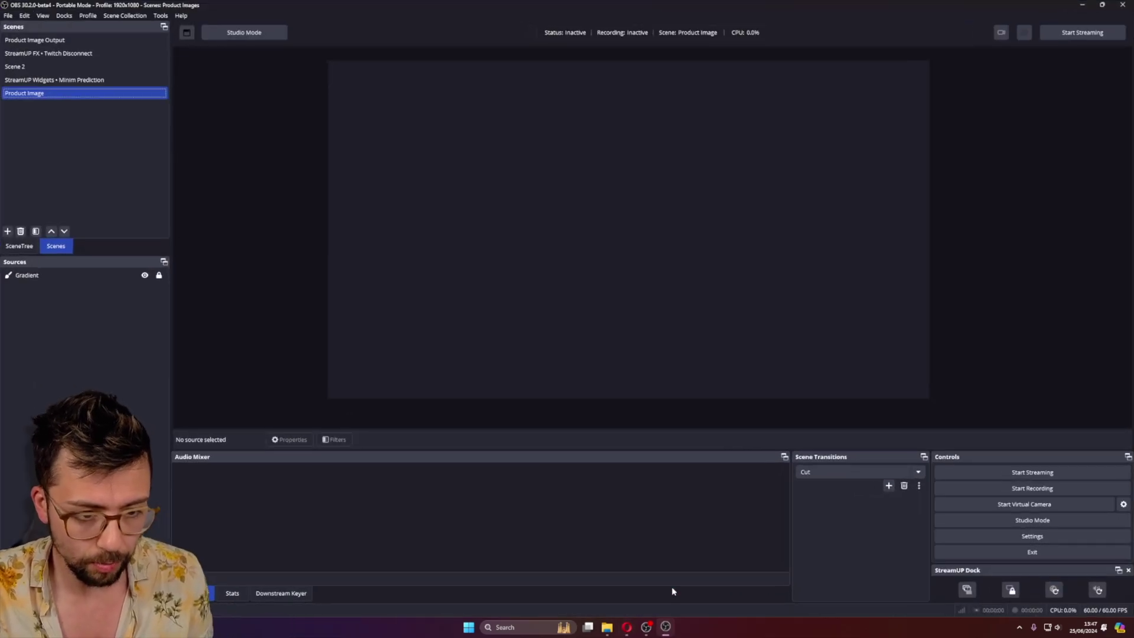
{"action": "left_click", "coordinate": [131, 93]}
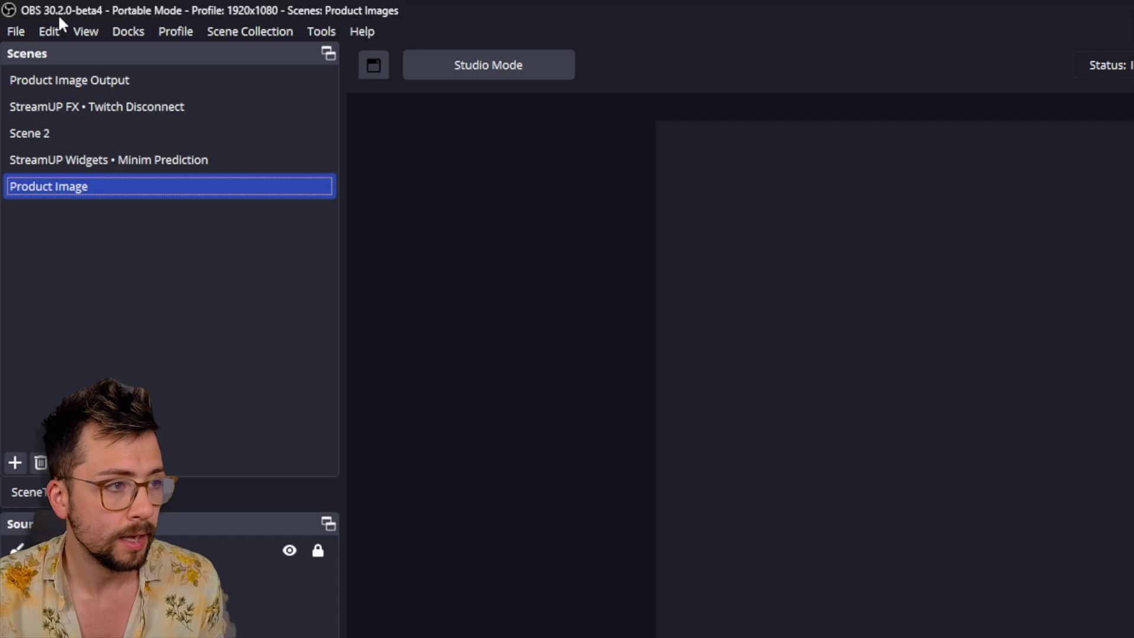
Enable the StreamUP Chapter Marker Manager dock and float it over the preview
{"action": "left_click", "coordinate": [114, 33]}
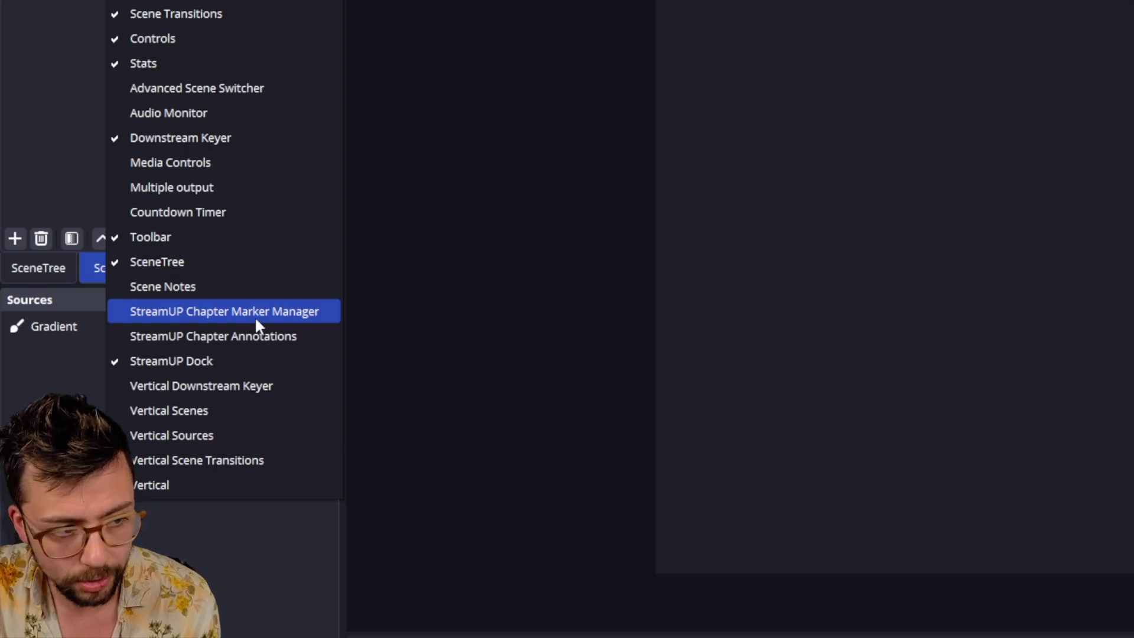
{"action": "left_click", "coordinate": [253, 317]}
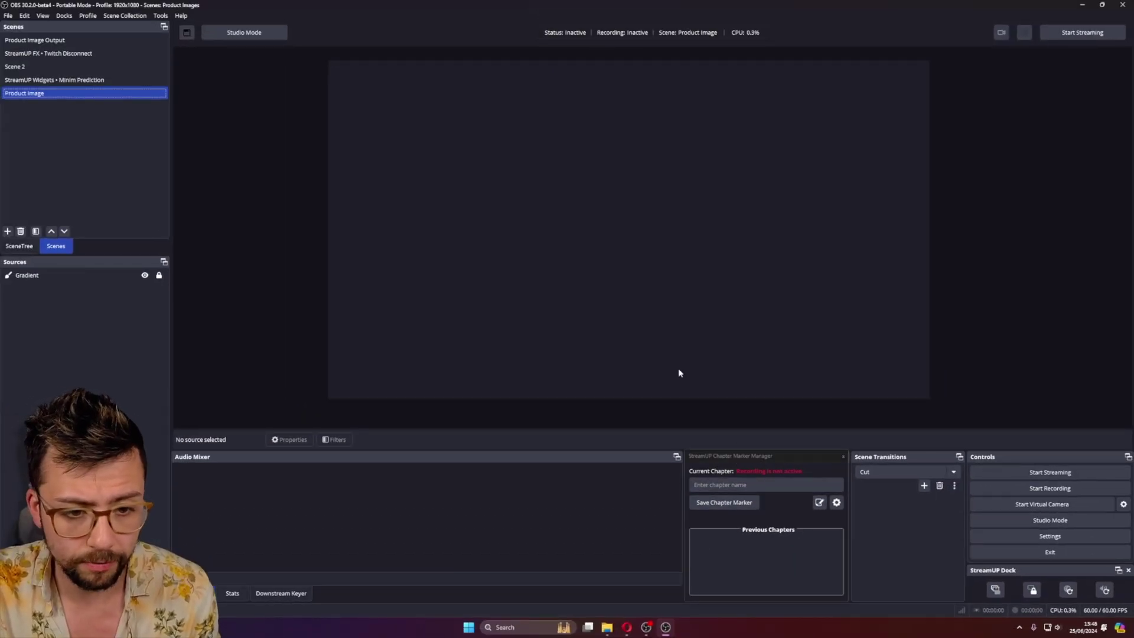
{"action": "mouse_move", "coordinate": [734, 456]}
{"action": "left_mouse_down"}
{"action": "mouse_move", "coordinate": [492, 119]}
{"action": "mouse_move", "coordinate": [493, 216]}
{"action": "mouse_move", "coordinate": [23, 255]}
{"action": "mouse_move", "coordinate": [27, 236]}
{"action": "mouse_move", "coordinate": [745, 354]}
{"action": "mouse_move", "coordinate": [729, 464]}
{"action": "mouse_move", "coordinate": [453, 223]}
{"action": "mouse_move", "coordinate": [513, 222]}
{"action": "mouse_move", "coordinate": [458, 256]}
{"action": "mouse_move", "coordinate": [443, 215]}
{"action": "mouse_move", "coordinate": [319, 101]}
{"action": "mouse_move", "coordinate": [263, 73]}
{"action": "mouse_move", "coordinate": [253, 117]}
{"action": "left_mouse_up"}
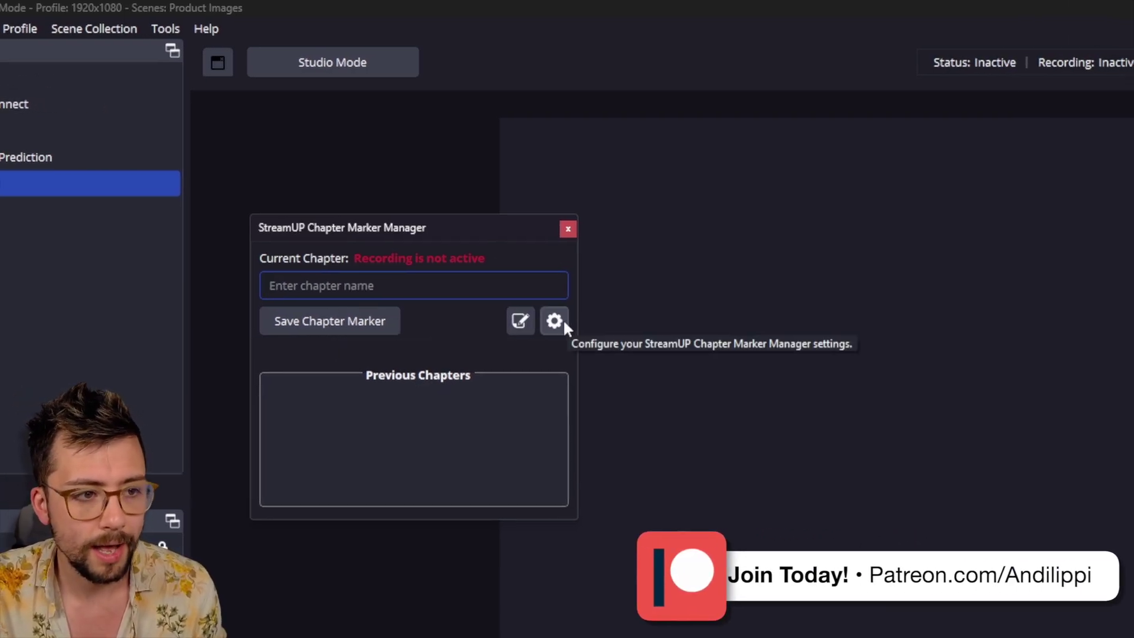
Turn off Show Previous Chapters in the Chapter Marker Manager settings and save
{"action": "left_click", "coordinate": [562, 319]}
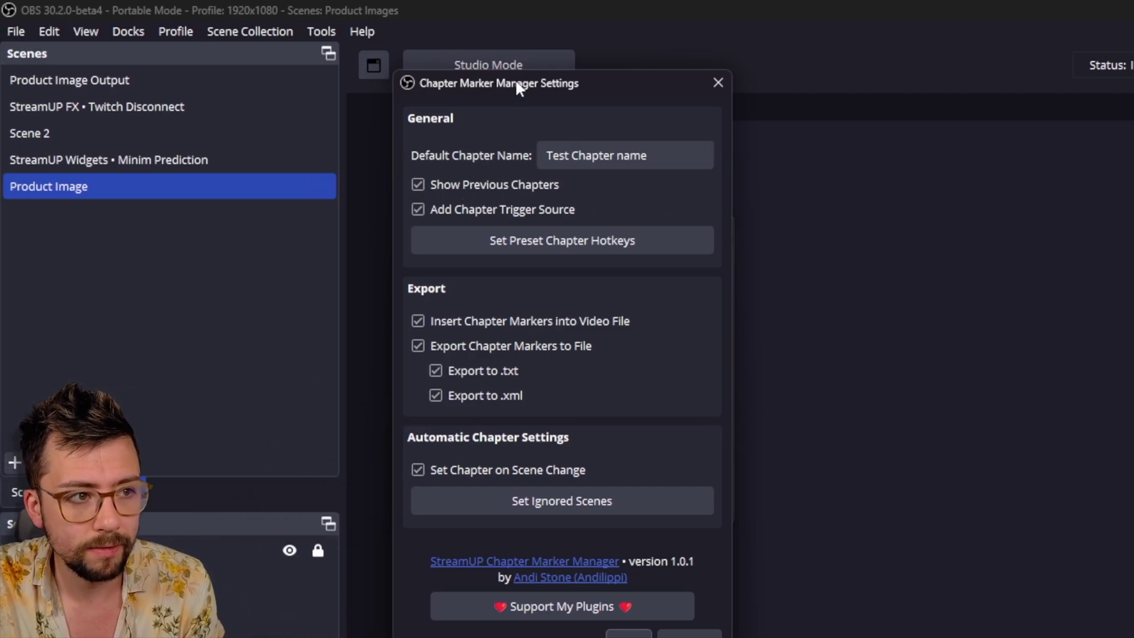
{"action": "left_click_drag", "start_coordinate": [470, 81], "coordinate": [894, 94]}
{"action": "left_click", "coordinate": [582, 199]}
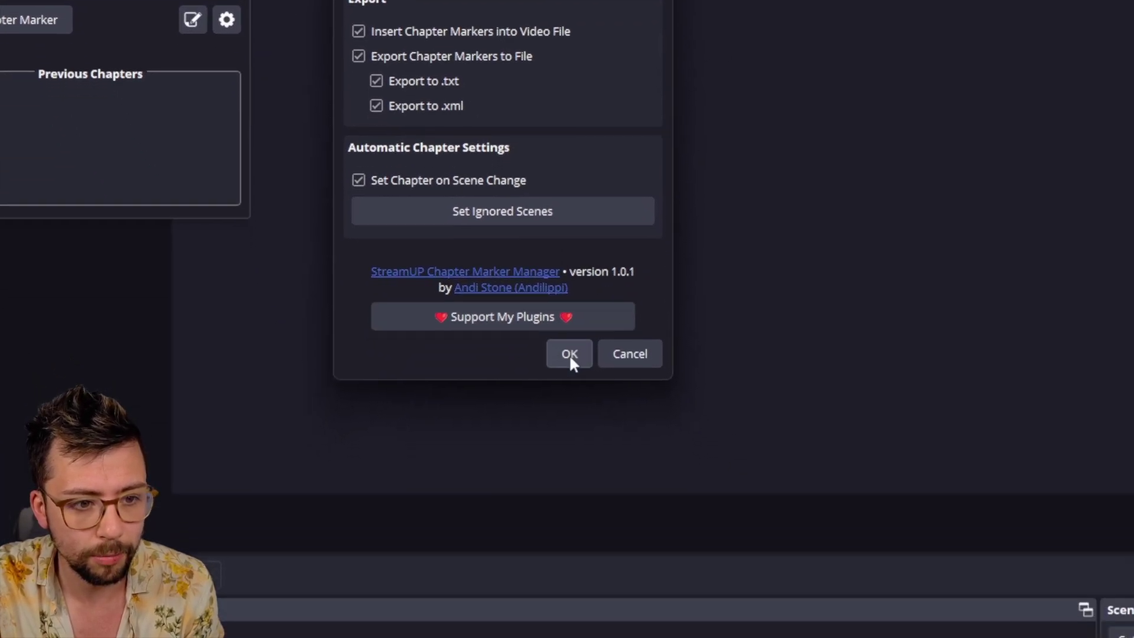
{"action": "left_click", "coordinate": [797, 637]}
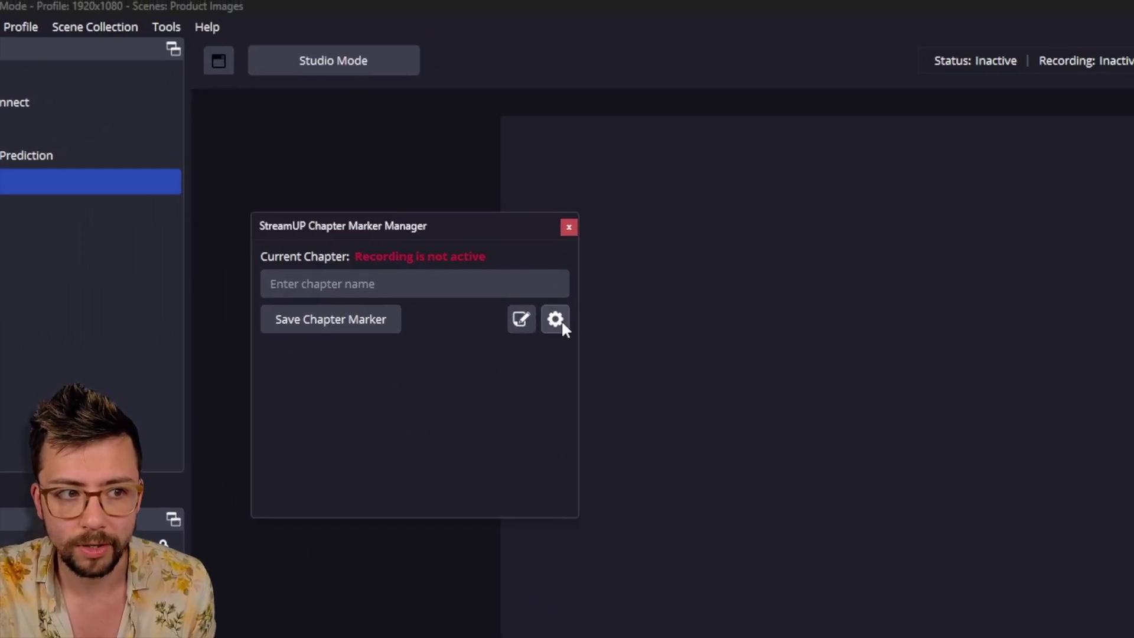
Re-enable Show Previous Chapters and place the settings dialog beside the chapter dock
{"action": "left_click", "coordinate": [707, 217]}
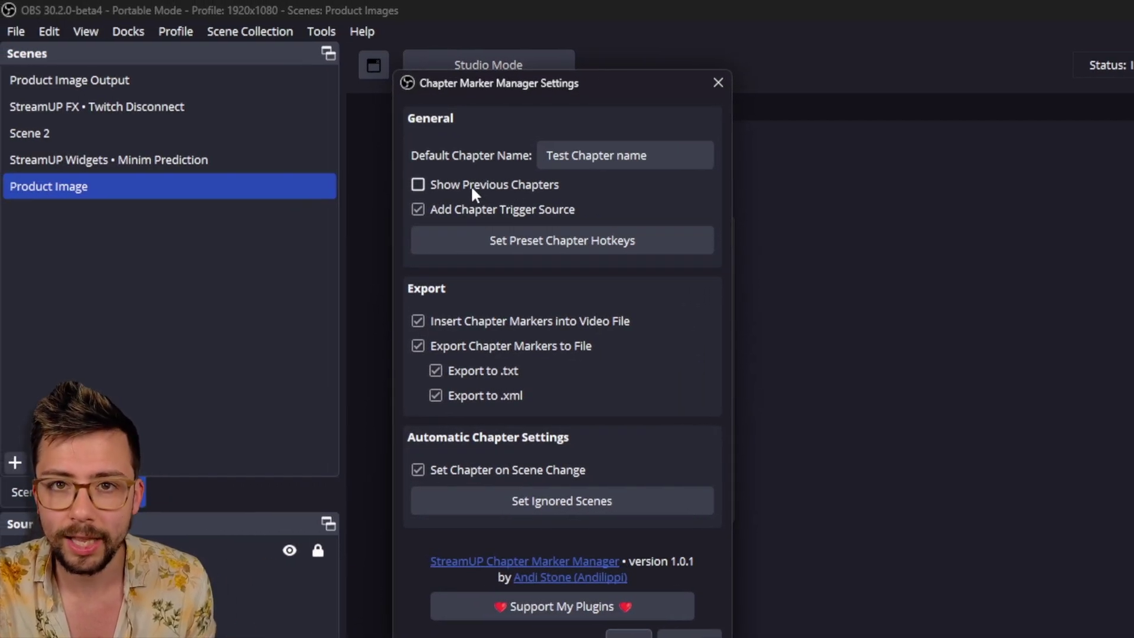
{"action": "mouse_move", "coordinate": [471, 189]}
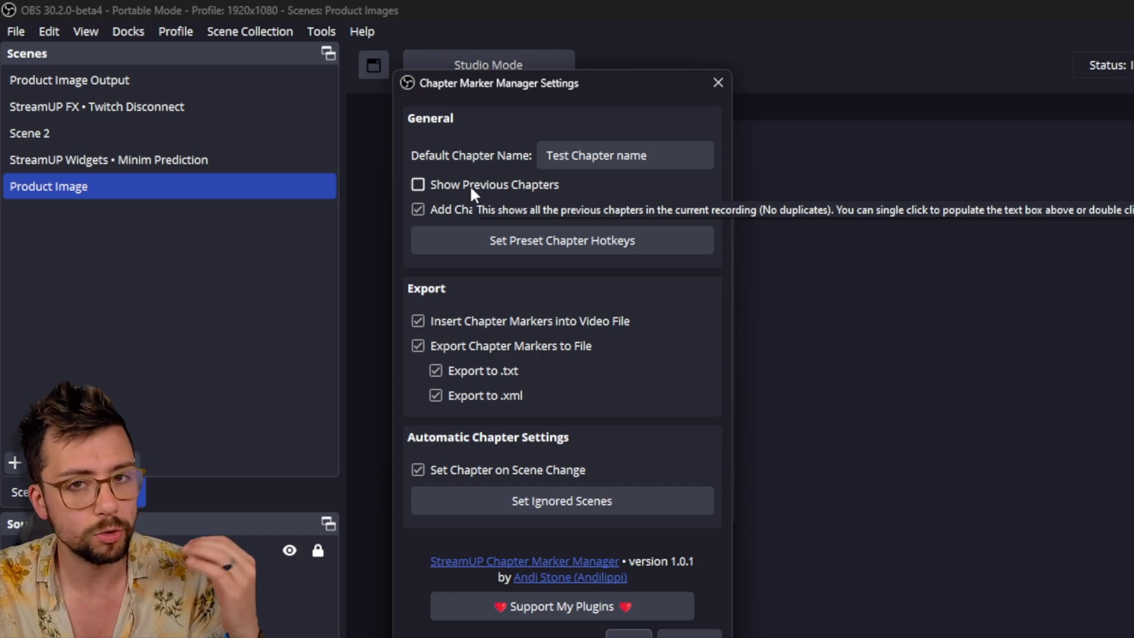
{"action": "left_click", "coordinate": [469, 185]}
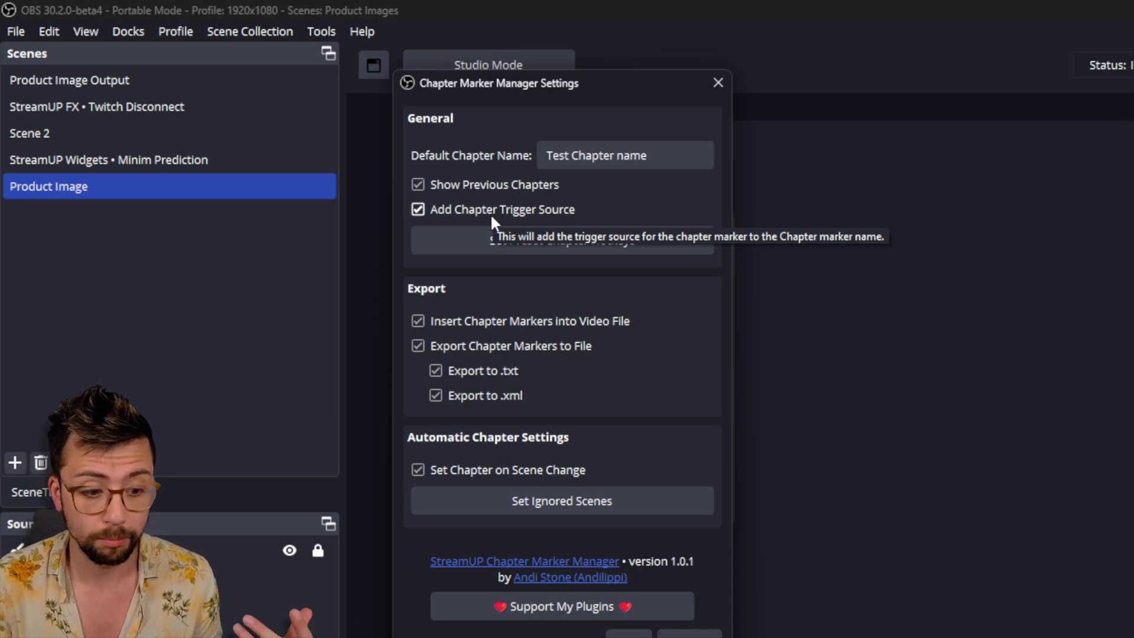
{"action": "left_click_drag", "start_coordinate": [537, 88], "coordinate": [853, 197]}
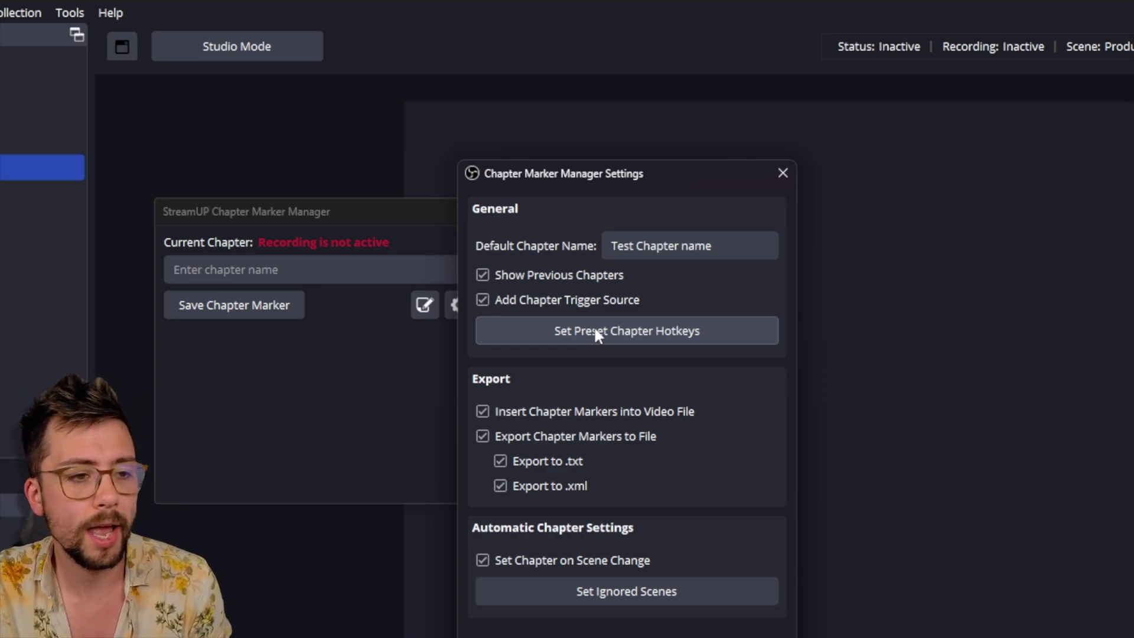
Delete every existing name from the preset chapter hotkeys list
{"action": "left_click", "coordinate": [639, 336]}
{"action": "left_click", "coordinate": [281, 396]}
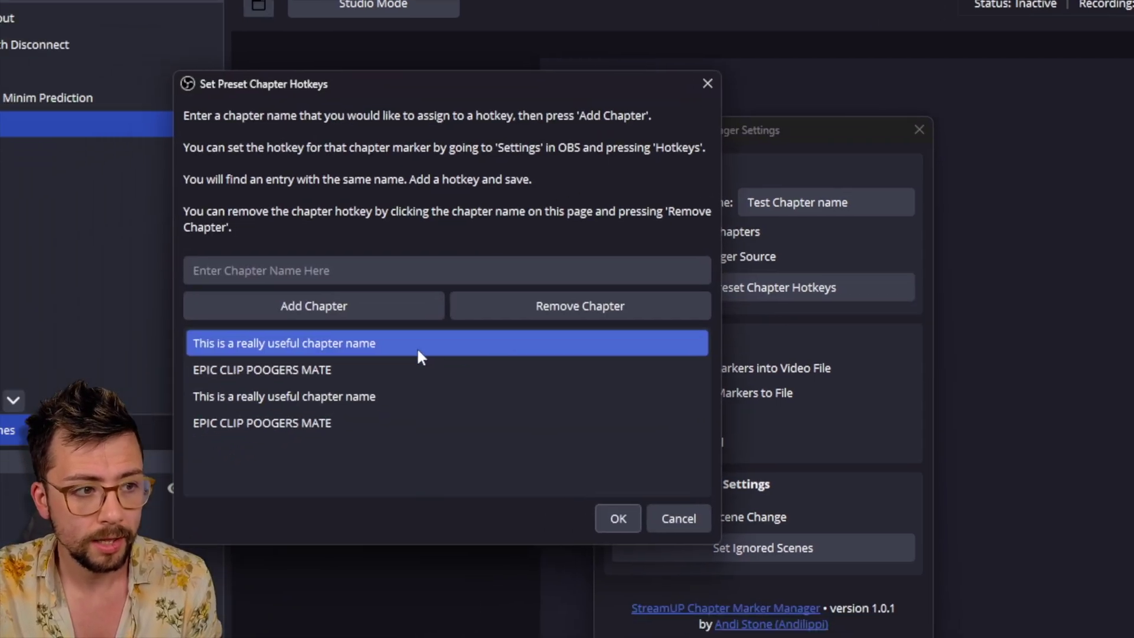
{"action": "left_click", "coordinate": [336, 370]}
{"action": "left_click", "coordinate": [315, 423]}
{"action": "left_click", "coordinate": [309, 343]}
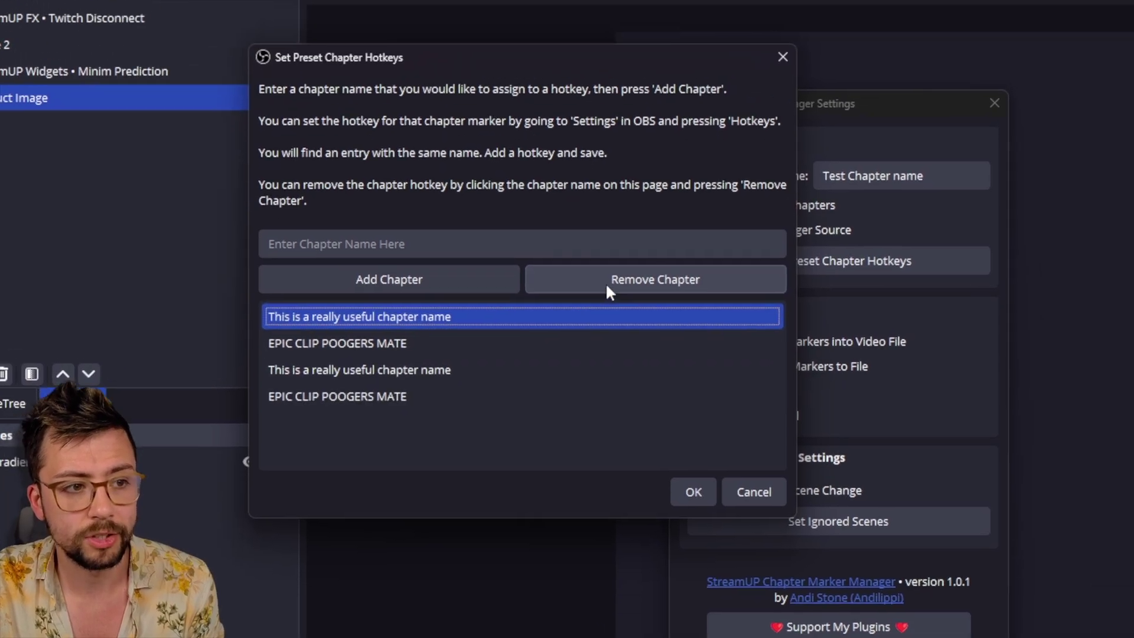
{"action": "left_click", "coordinate": [649, 288]}
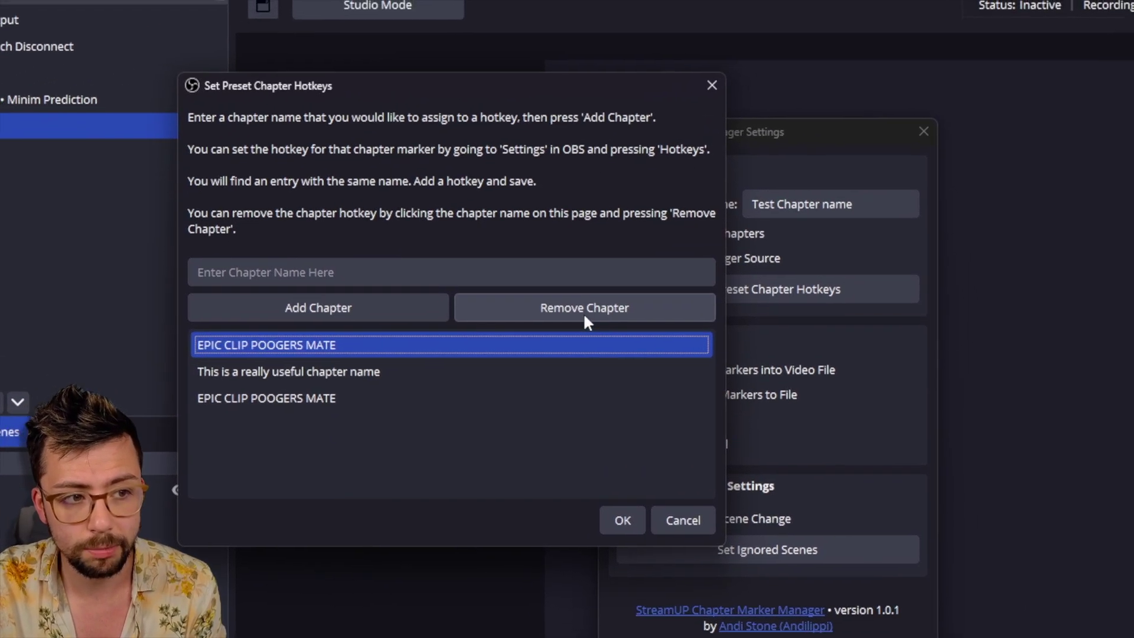
{"action": "left_click", "coordinate": [586, 319]}
{"action": "left_click", "coordinate": [575, 310]}
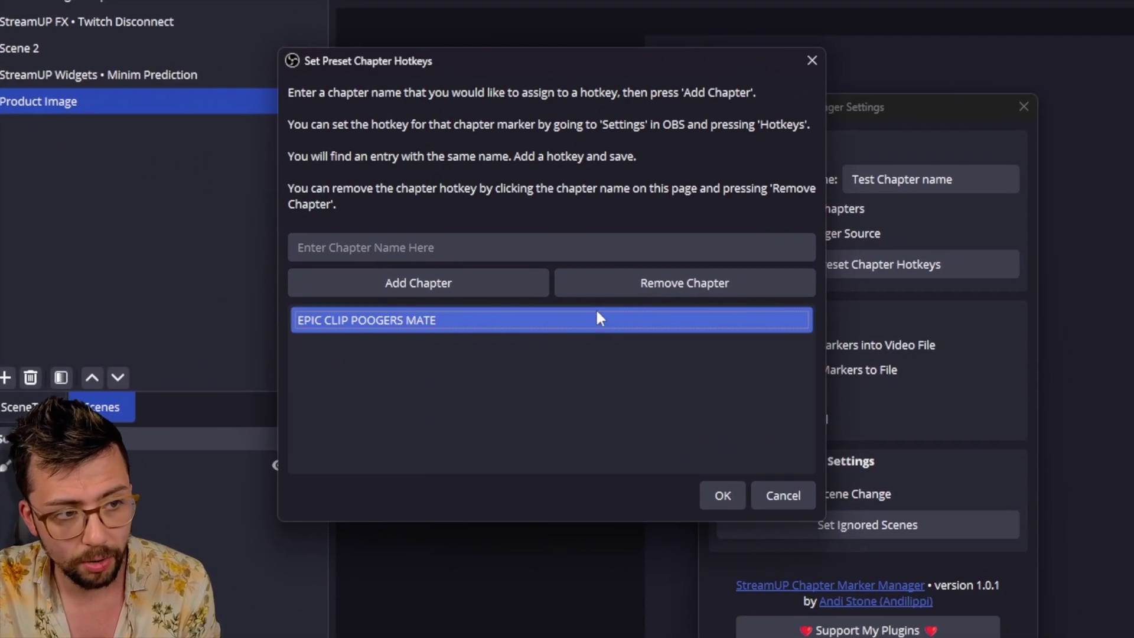
{"action": "left_click", "coordinate": [597, 283]}
Add 'This is another test chapter' as the only preset chapter and confirm the list
{"action": "left_click", "coordinate": [549, 248]}
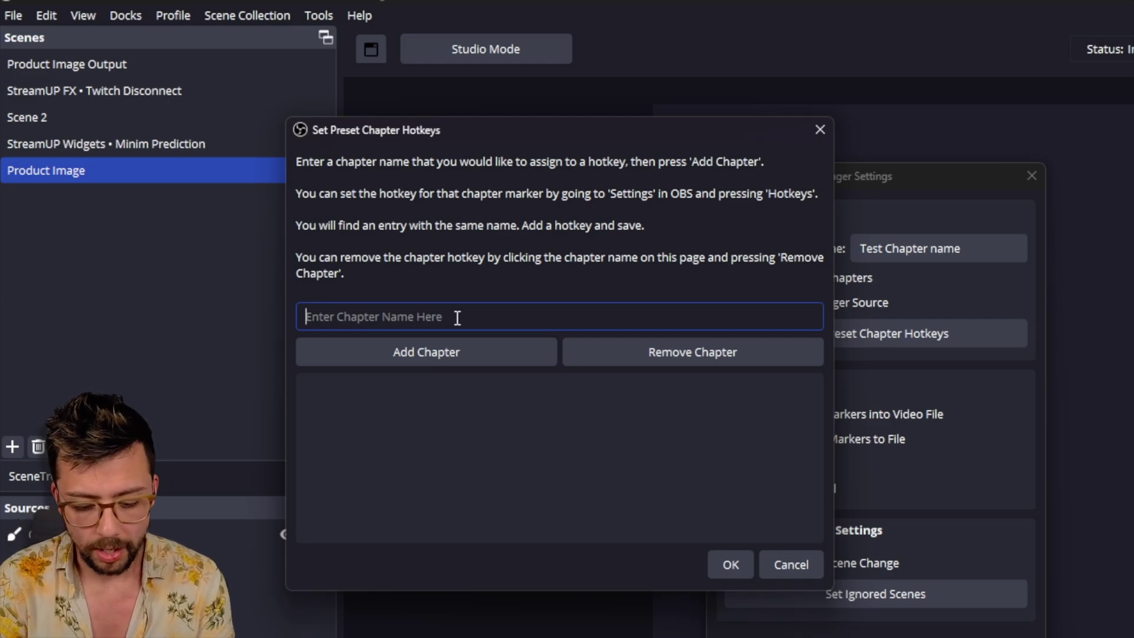
{"action": "type", "text": "This is another tes"}
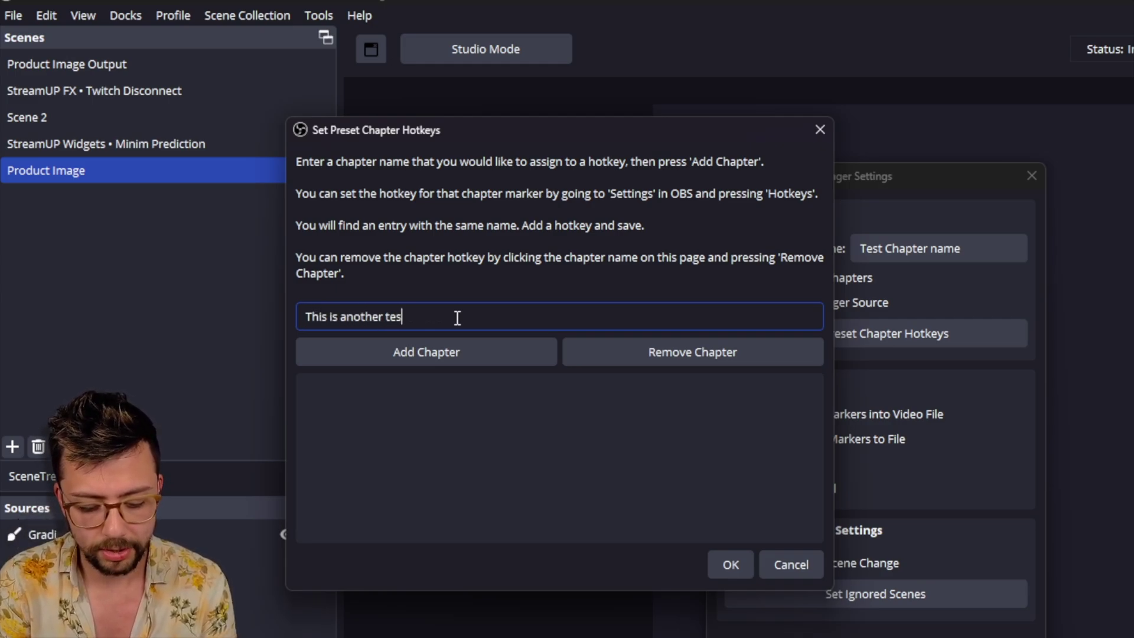
{"action": "type", "text": "t chapter"}
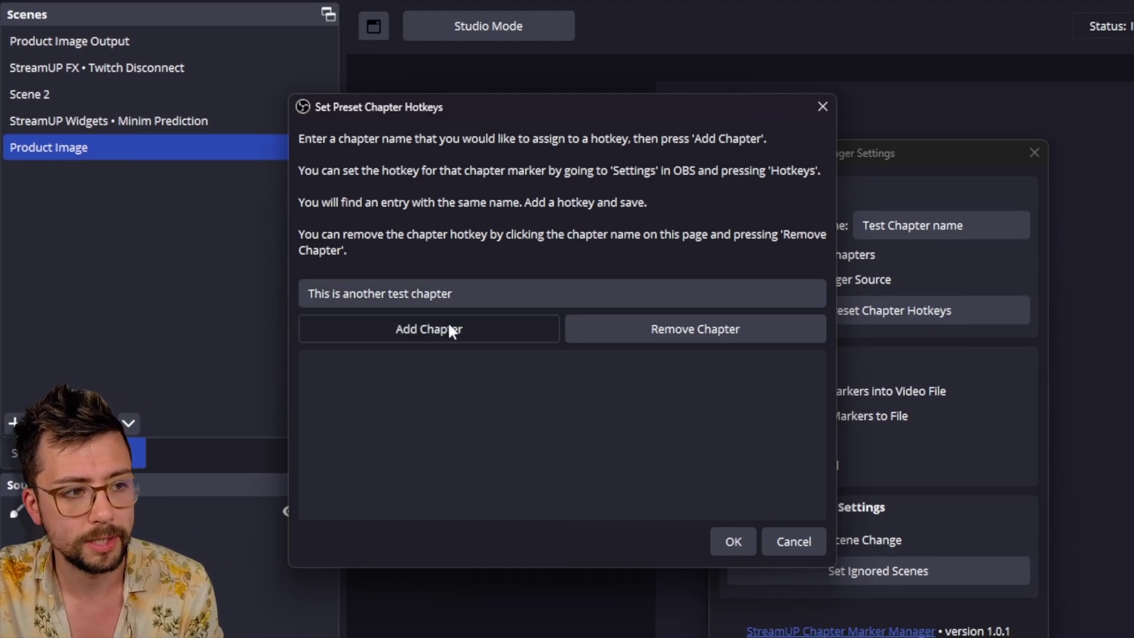
{"action": "left_click", "coordinate": [448, 348]}
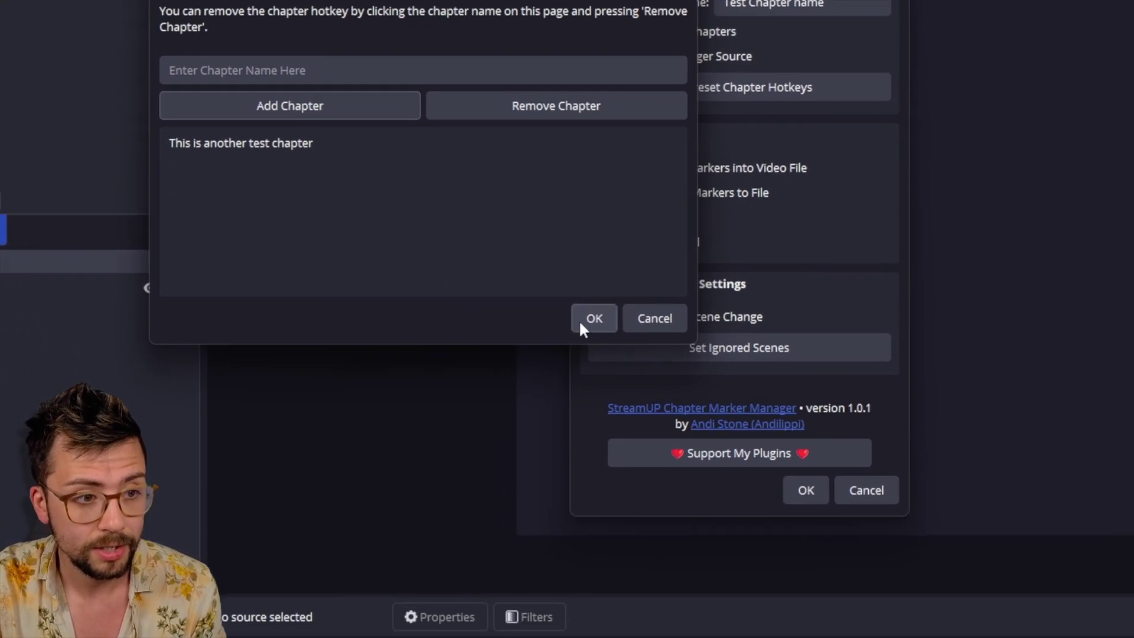
{"action": "left_click", "coordinate": [733, 492]}
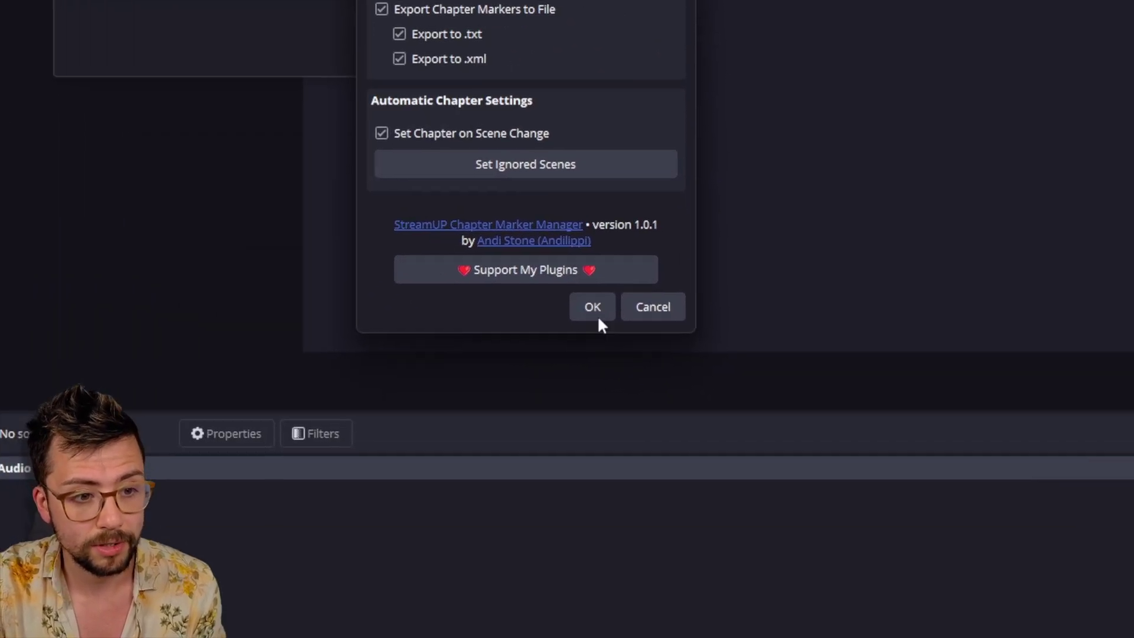
Save the chapter settings and bind NUM 1 to 'This is another test chapter' in Hotkeys
{"action": "left_click", "coordinate": [595, 316]}
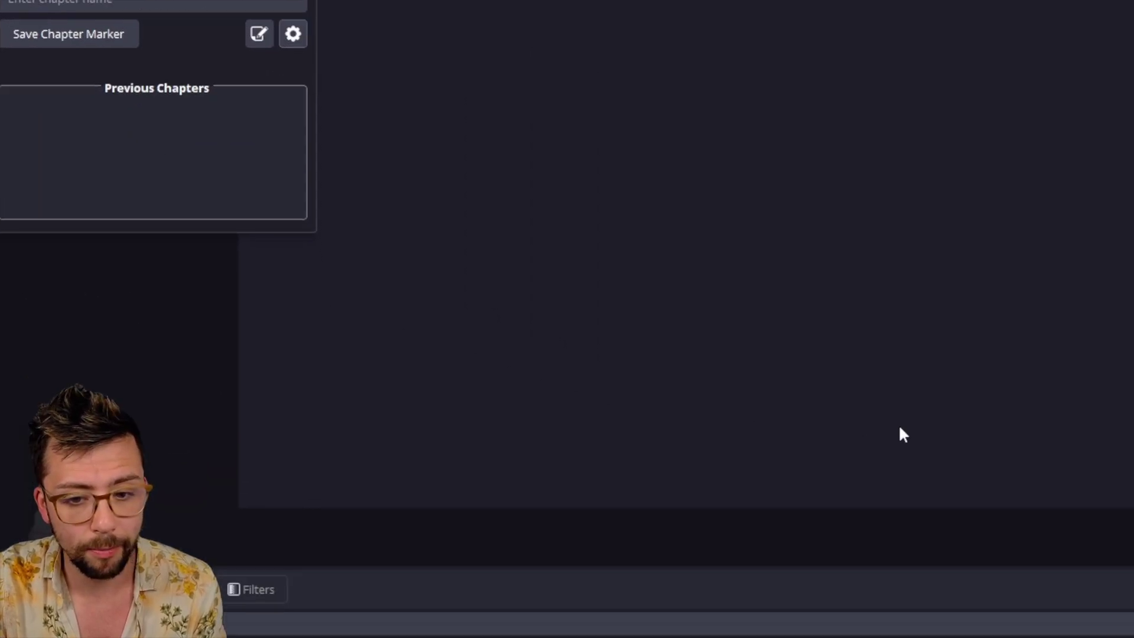
{"action": "left_click", "coordinate": [924, 438]}
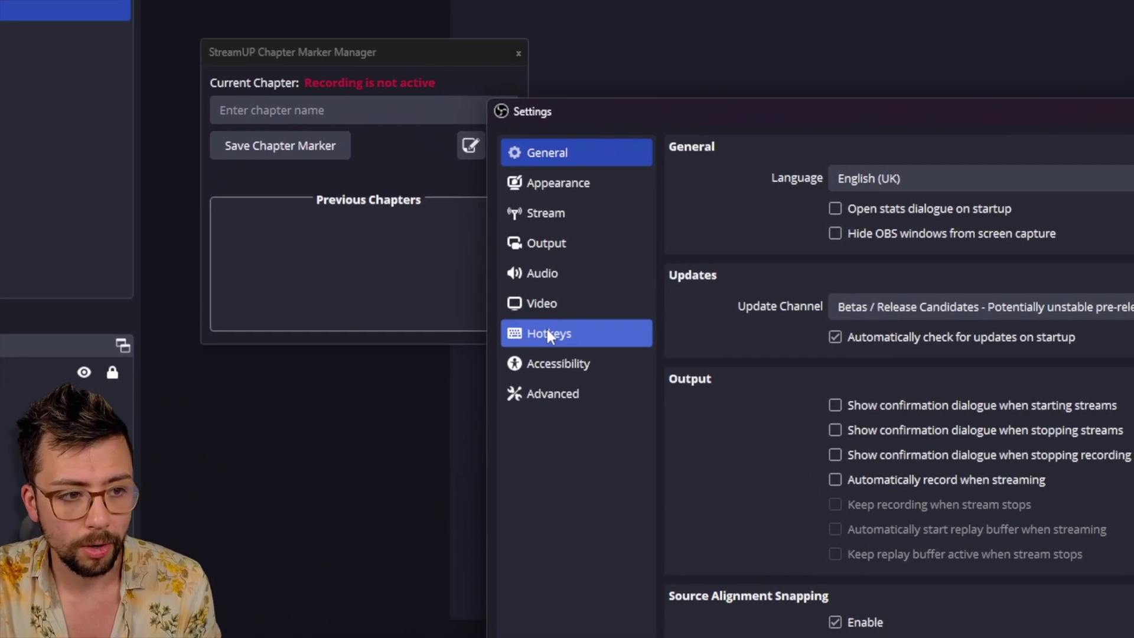
{"action": "left_click", "coordinate": [177, 239]}
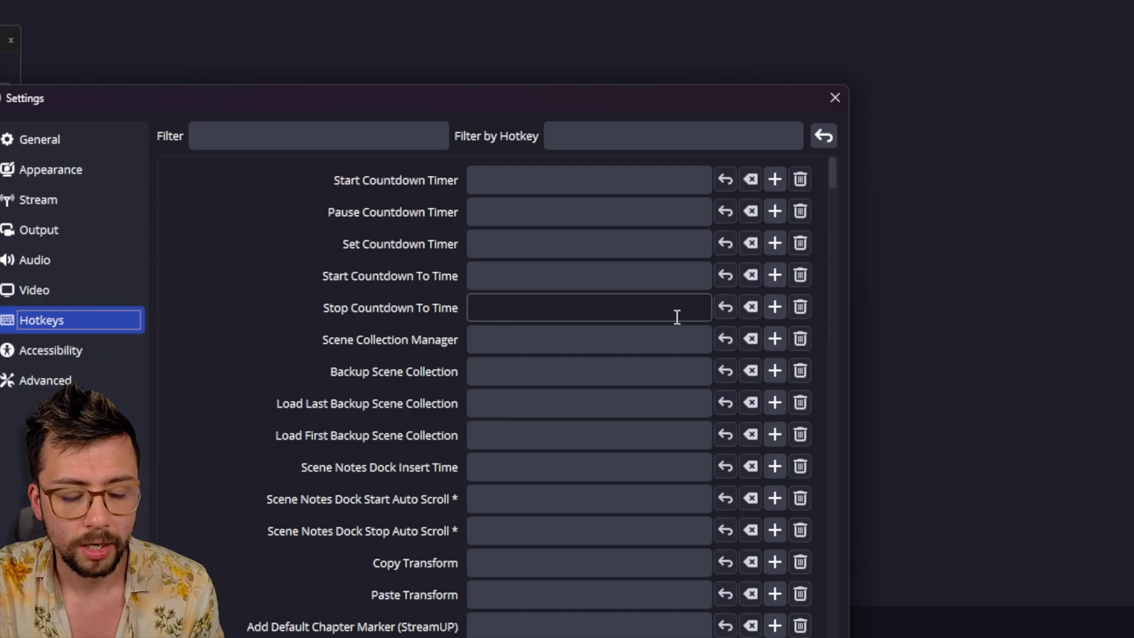
{"action": "scroll", "coordinate": [390, 266], "scroll_direction": "down", "scroll_amount": 5}
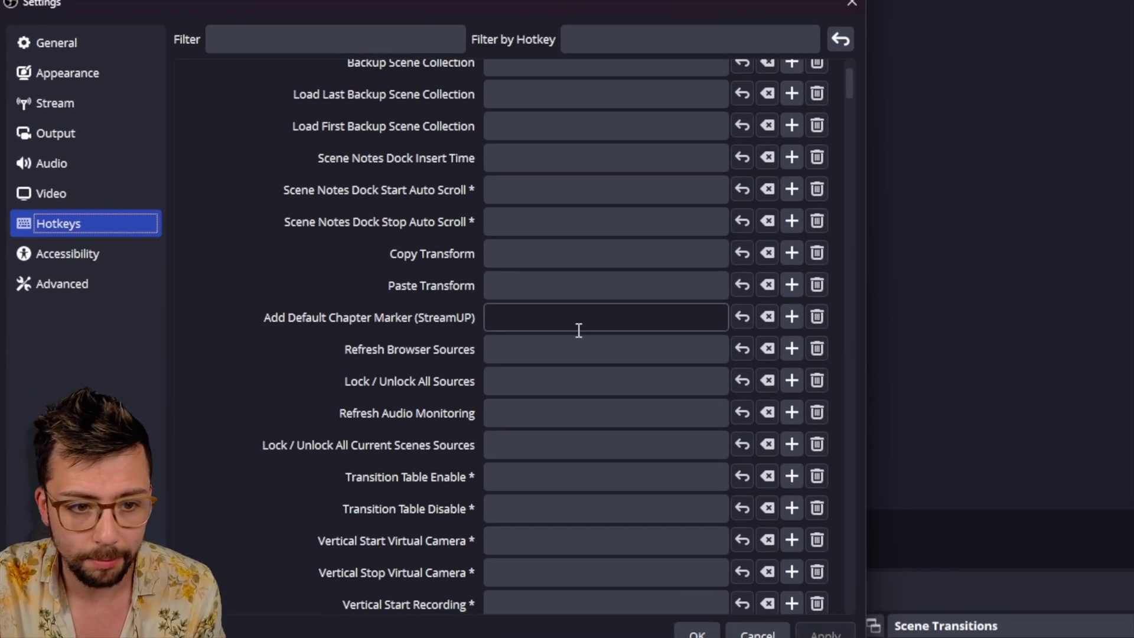
{"action": "scroll", "coordinate": [660, 309], "scroll_direction": "down", "scroll_amount": 10}
{"action": "scroll", "coordinate": [563, 320], "scroll_direction": "down", "scroll_amount": 10}
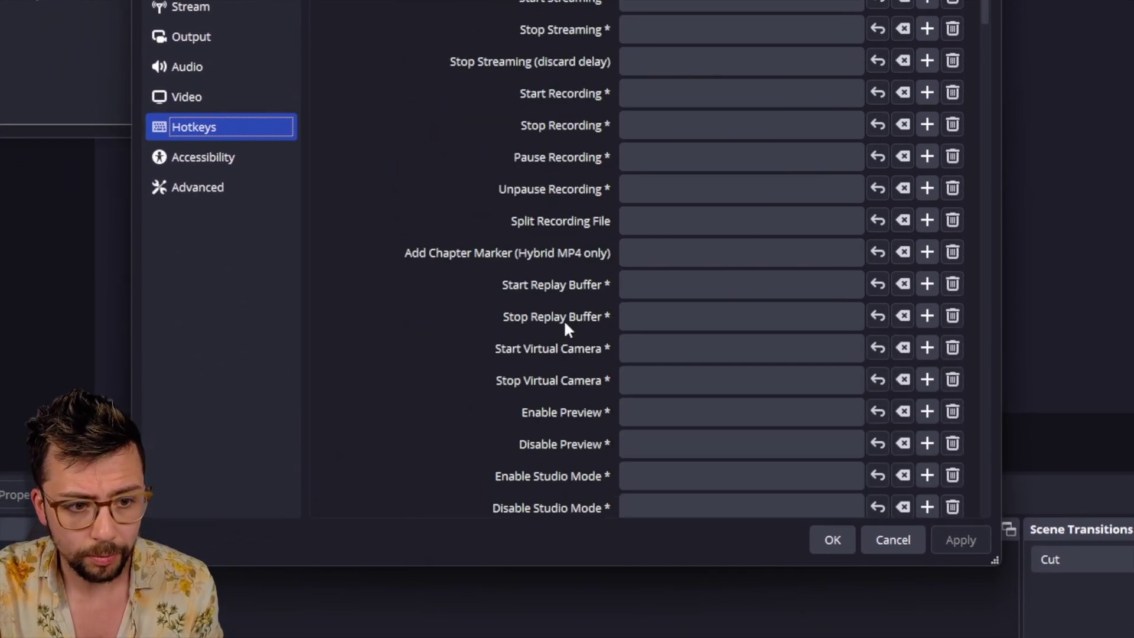
{"action": "scroll", "coordinate": [564, 324], "scroll_direction": "down", "scroll_amount": 5}
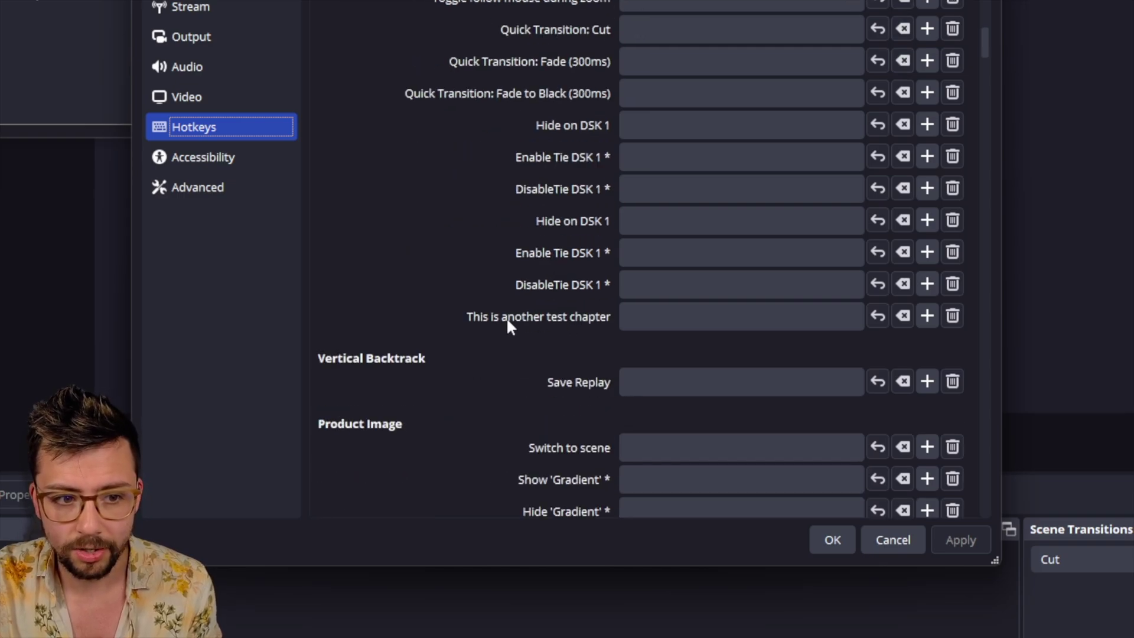
{"action": "left_click", "coordinate": [635, 315]}
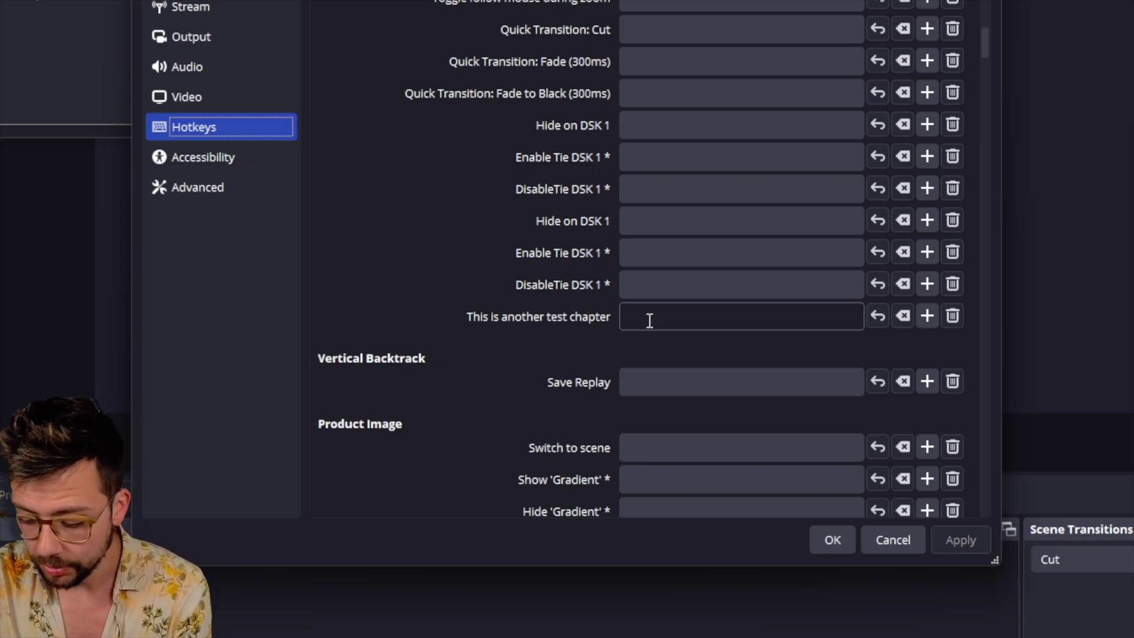
{"action": "left_click", "coordinate": [650, 320]}
{"action": "key", "text": "KP_1"}
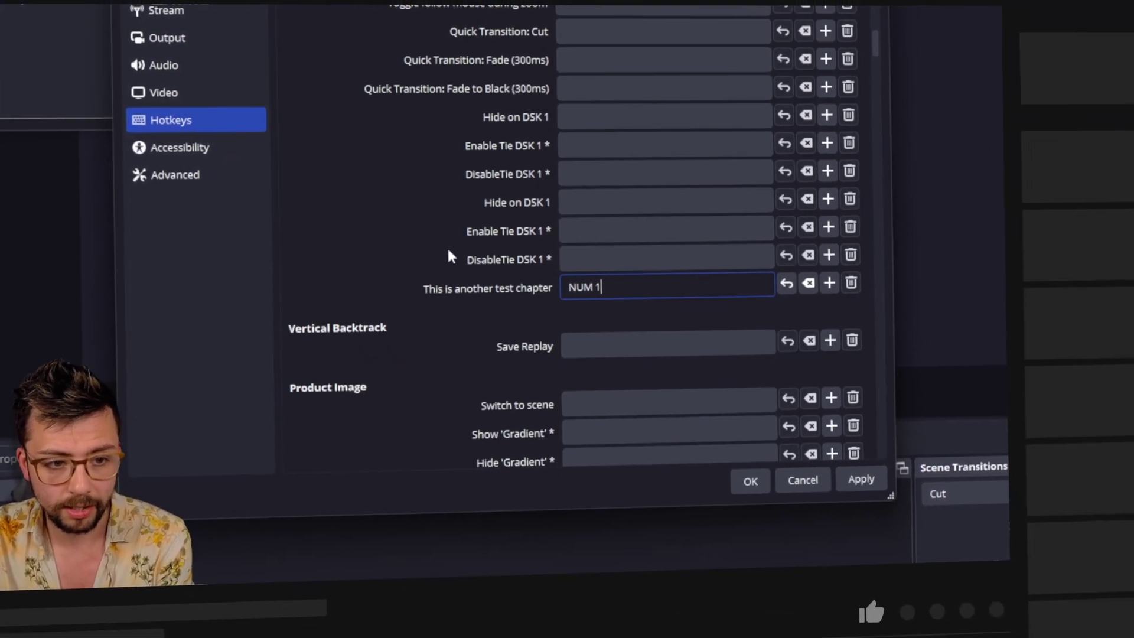
Bind NUM 1 to Add Default Chapter Marker (StreamUP), then apply and close Settings
{"action": "scroll", "coordinate": [493, 280], "scroll_direction": "up", "scroll_amount": 10}
{"action": "scroll", "coordinate": [392, 218], "scroll_direction": "up", "scroll_amount": 10}
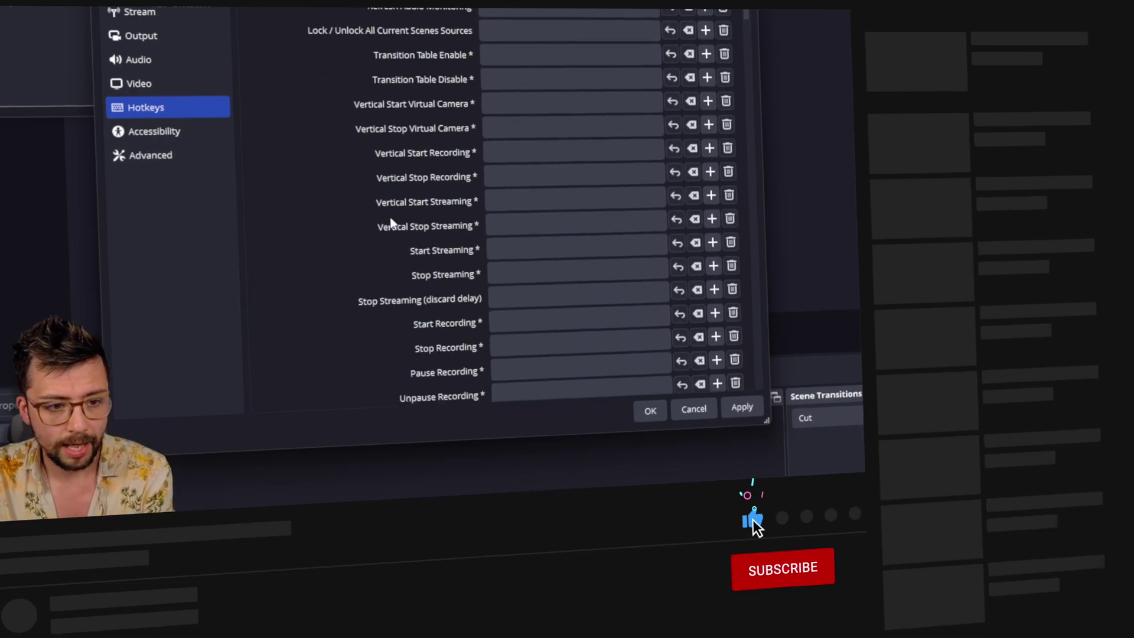
{"action": "scroll", "coordinate": [435, 253], "scroll_direction": "up", "scroll_amount": 6}
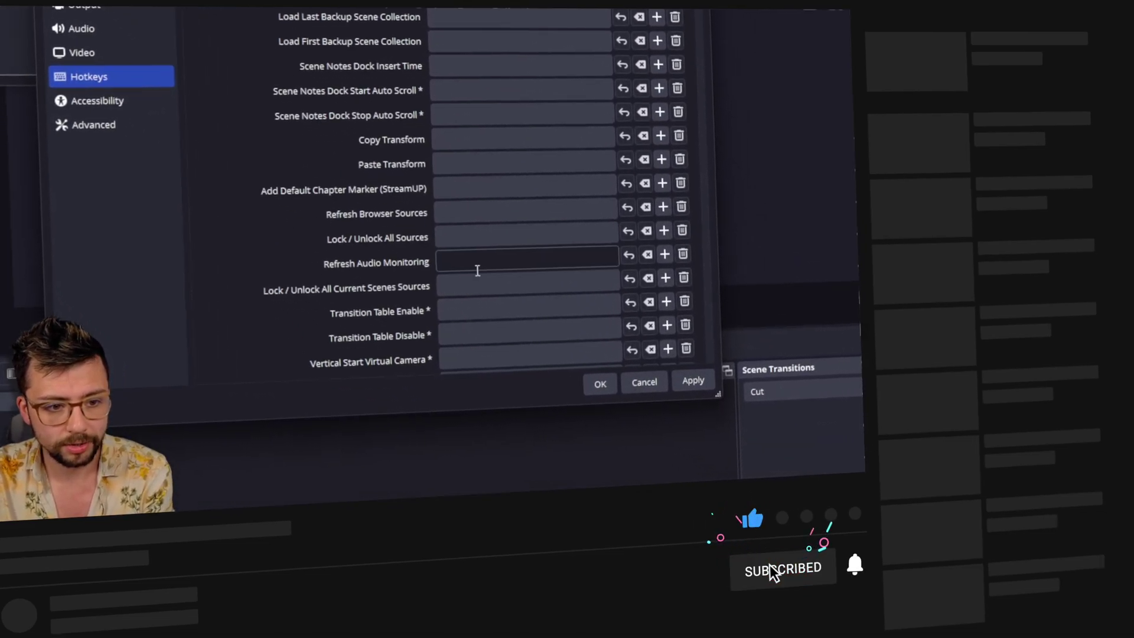
{"action": "scroll", "coordinate": [447, 257], "scroll_direction": "down", "scroll_amount": 3}
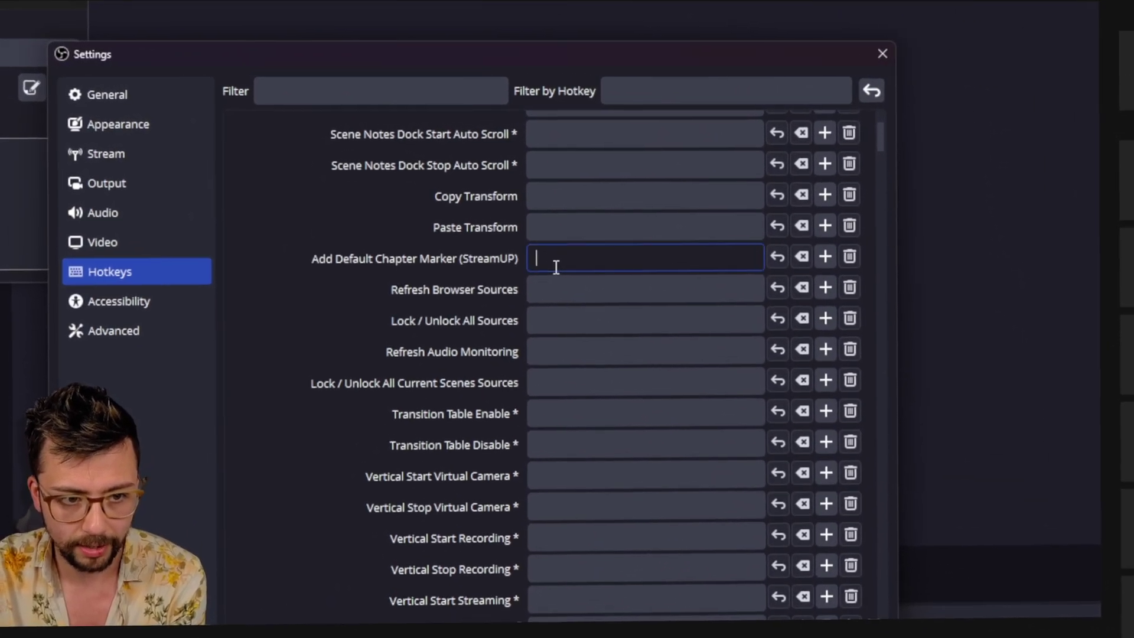
{"action": "left_click", "coordinate": [453, 210]}
{"action": "key", "text": "KP_1"}
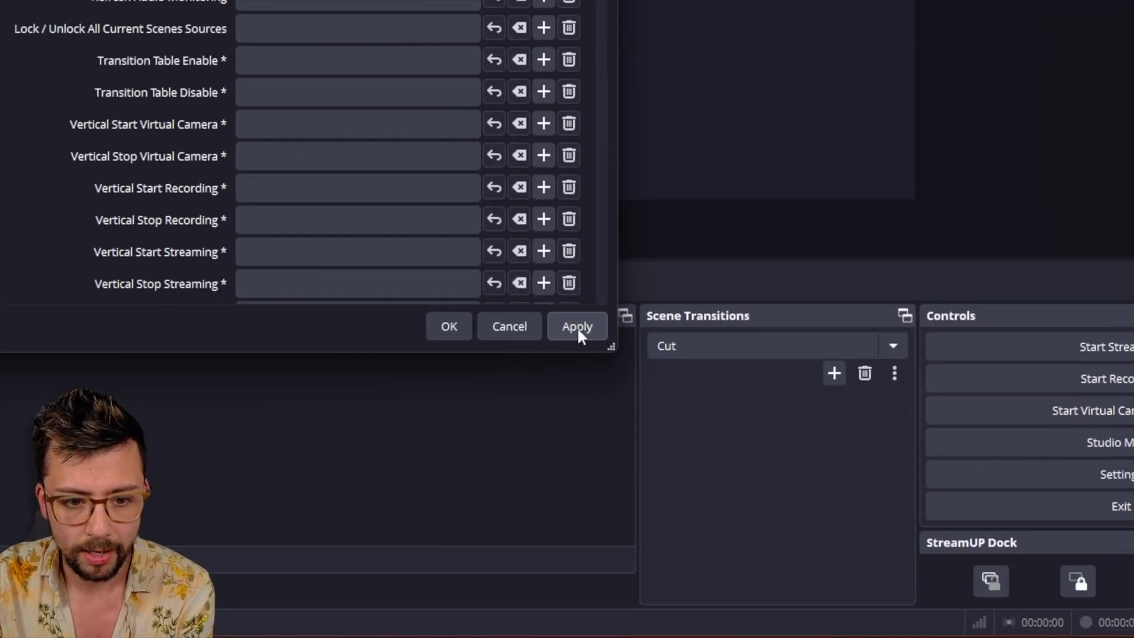
{"action": "left_click", "coordinate": [577, 328]}
{"action": "left_click", "coordinate": [457, 325]}
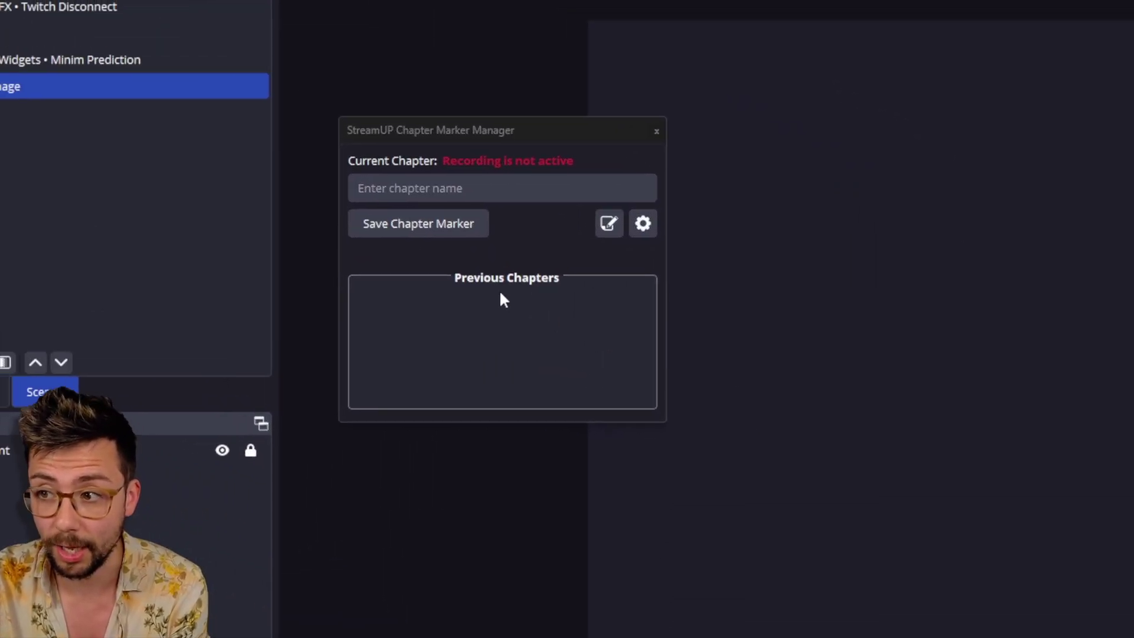
Try the NUM 1 chapter hotkey, see it refused while not recording, and reopen chapter settings
{"action": "key", "text": "KP_1"}
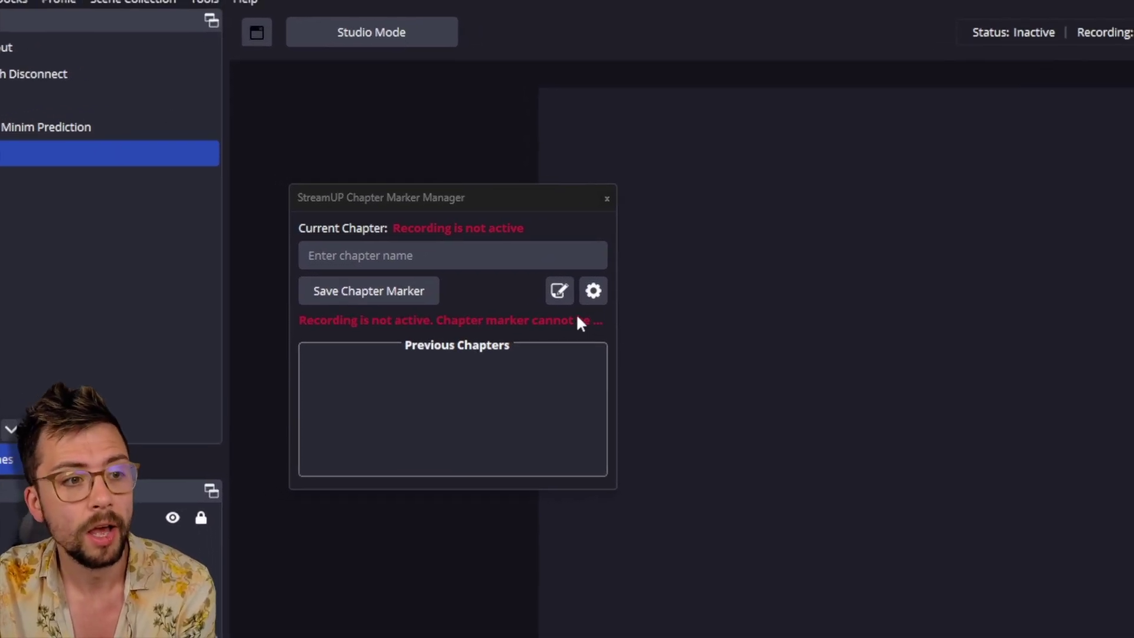
{"action": "left_click", "coordinate": [564, 308]}
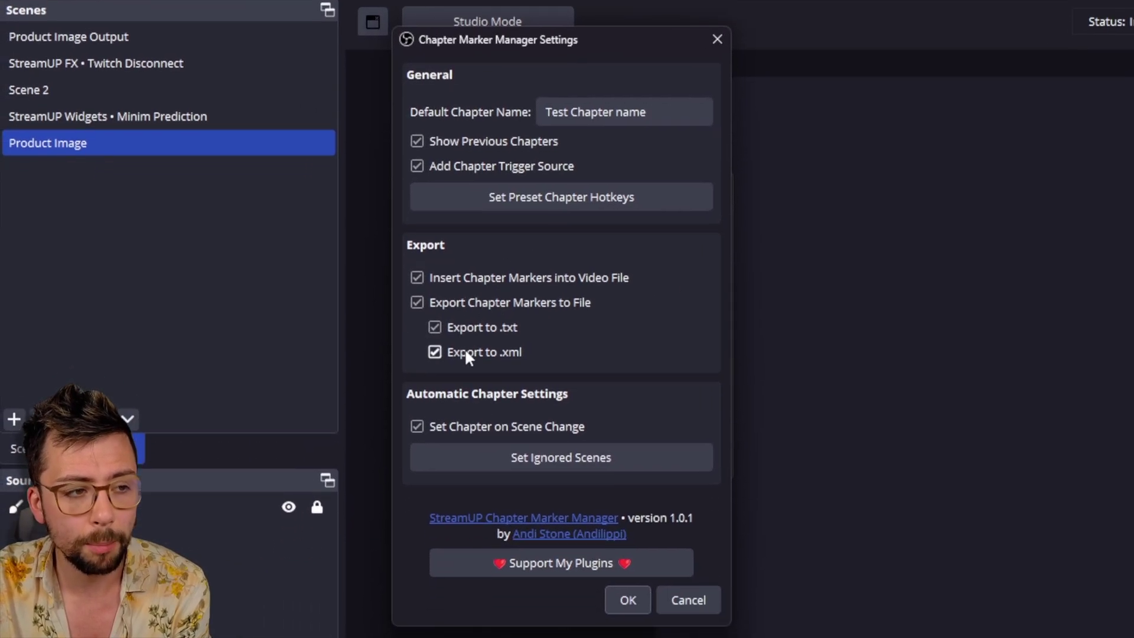
{"action": "mouse_move", "coordinate": [461, 261]}
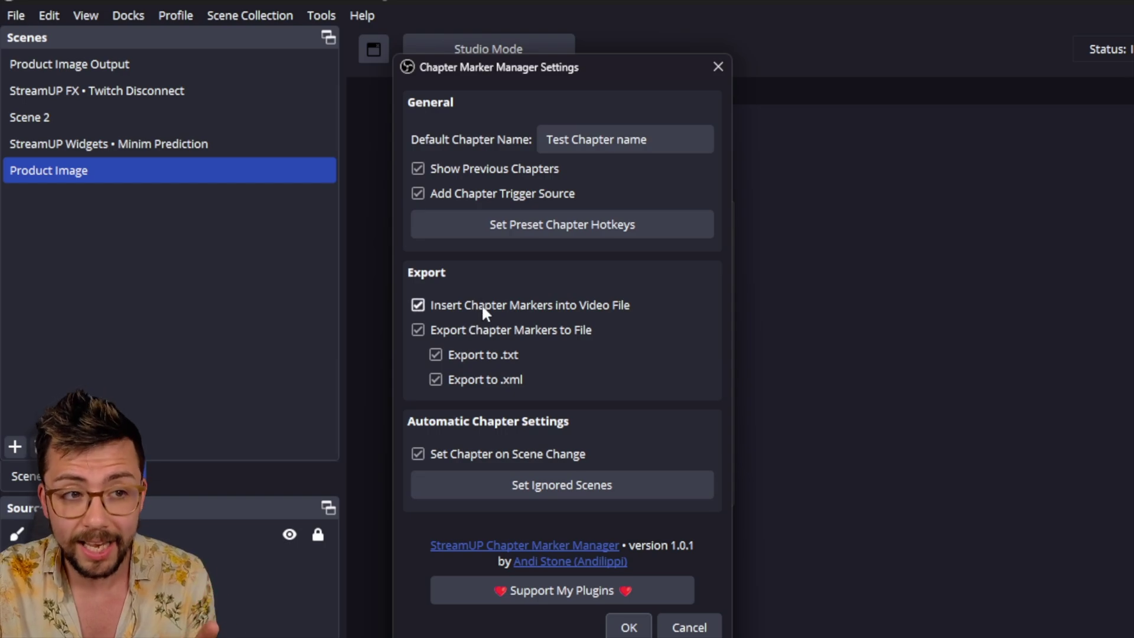
{"action": "mouse_move", "coordinate": [481, 307]}
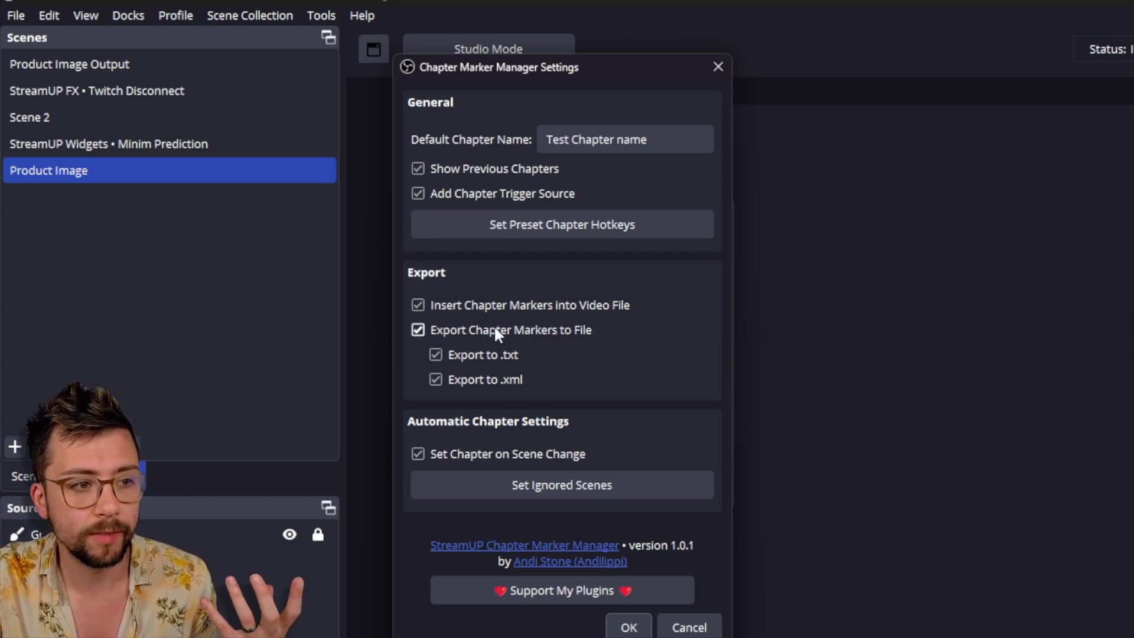
{"action": "mouse_move", "coordinate": [525, 334]}
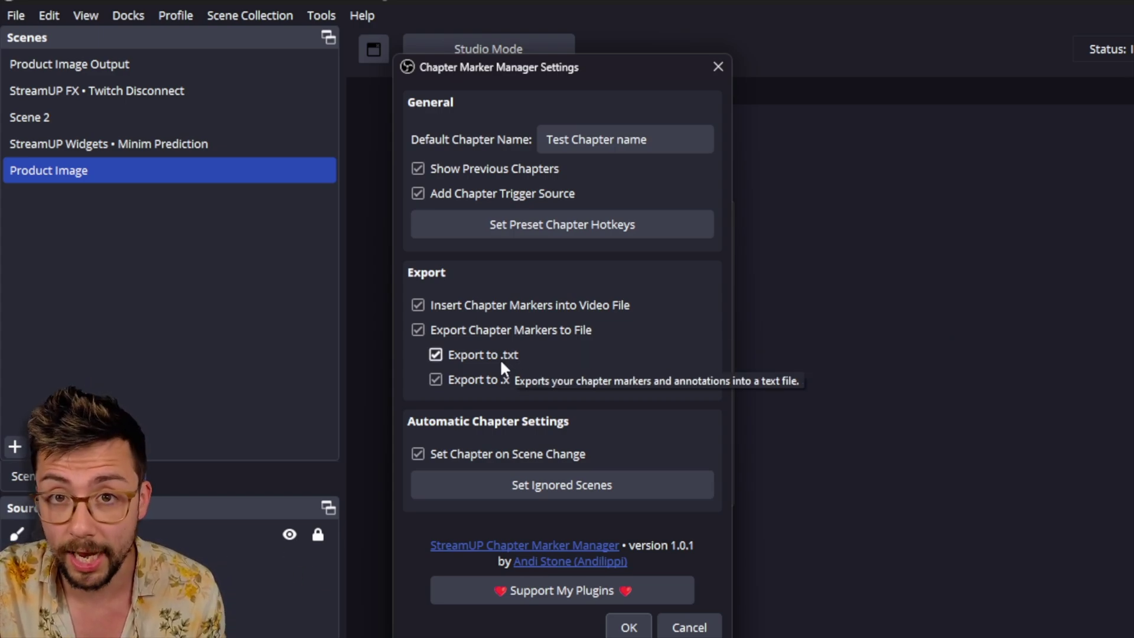
{"action": "mouse_move", "coordinate": [503, 382]}
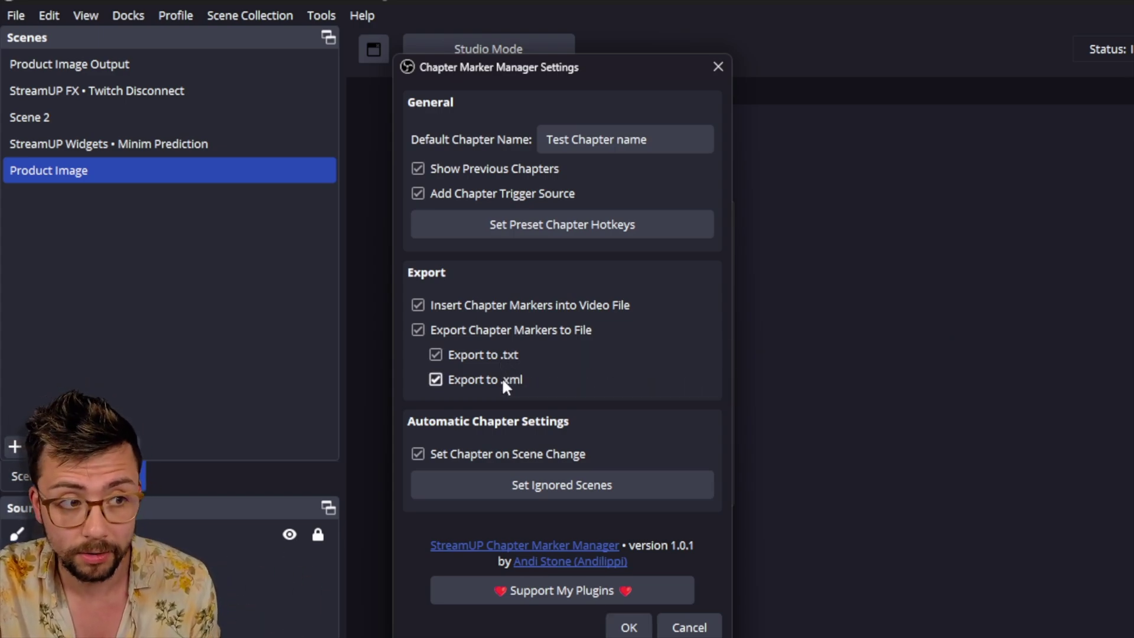
{"action": "left_click", "coordinate": [502, 380]}
{"action": "left_click", "coordinate": [503, 379]}
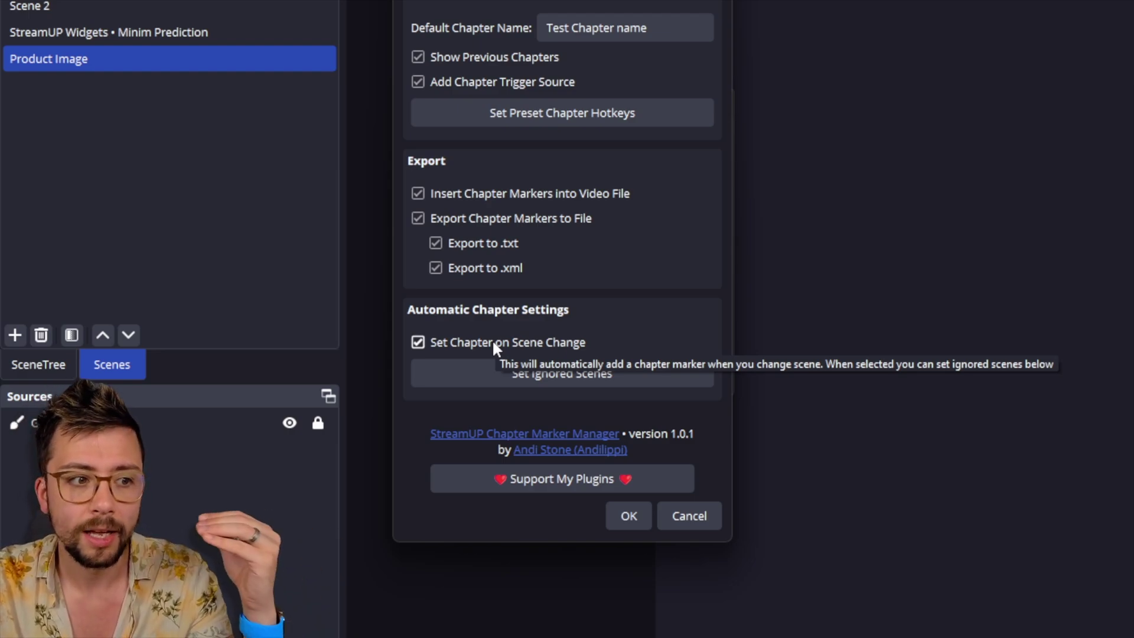
Add Scene 2 to the ignored scenes alongside StreamUP Widgets • Minim Prediction and confirm
{"action": "left_click", "coordinate": [528, 376]}
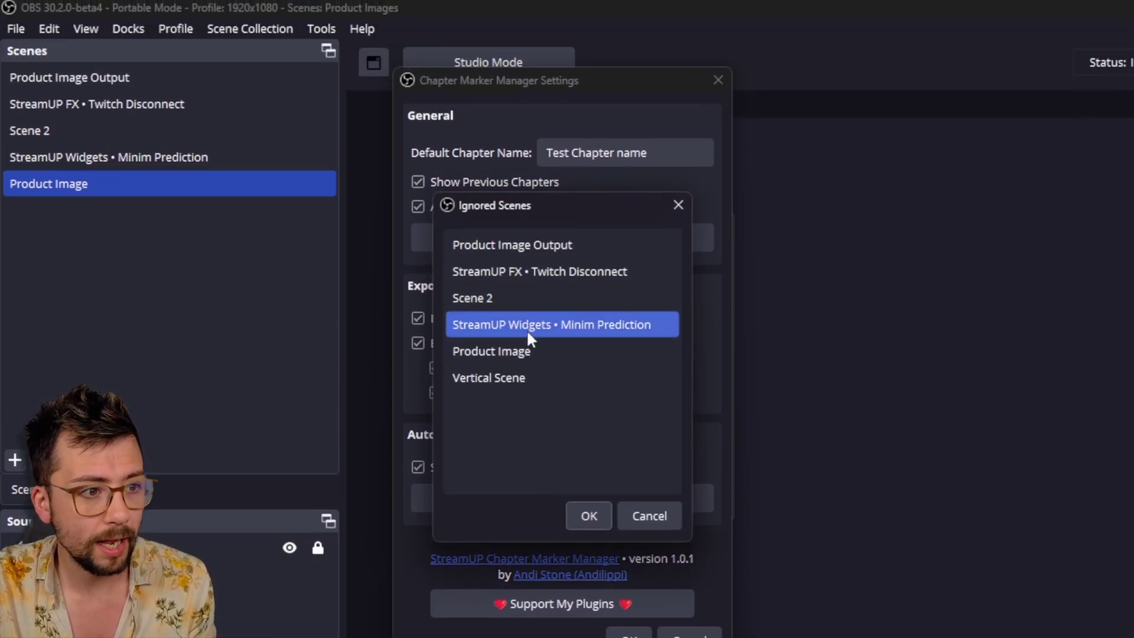
{"action": "left_click", "coordinate": [536, 297]}
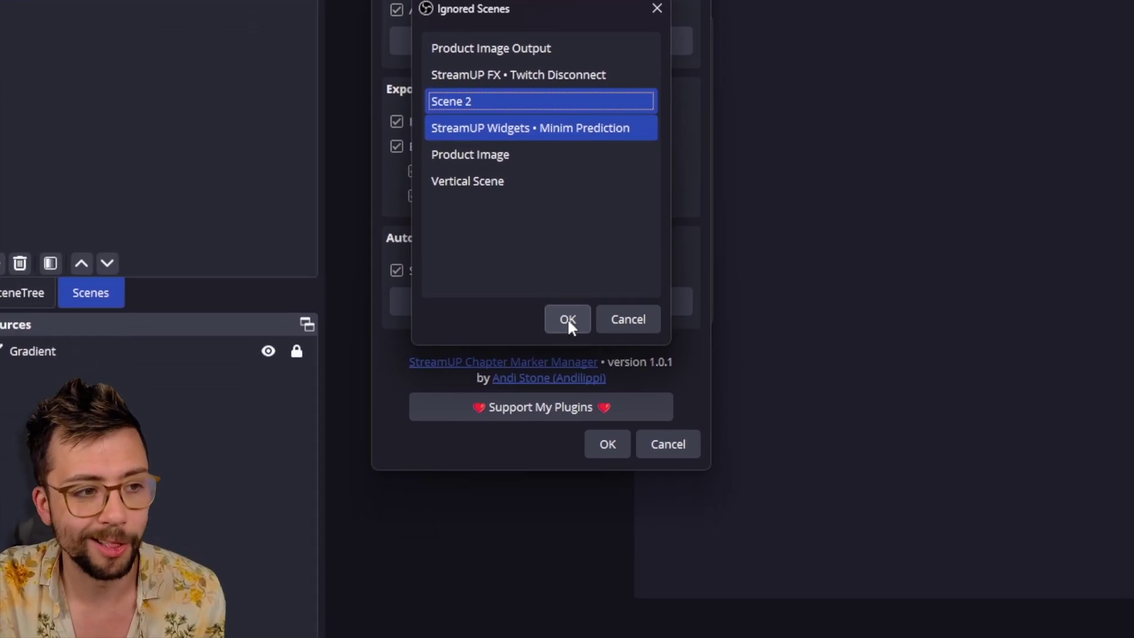
{"action": "left_click", "coordinate": [568, 322]}
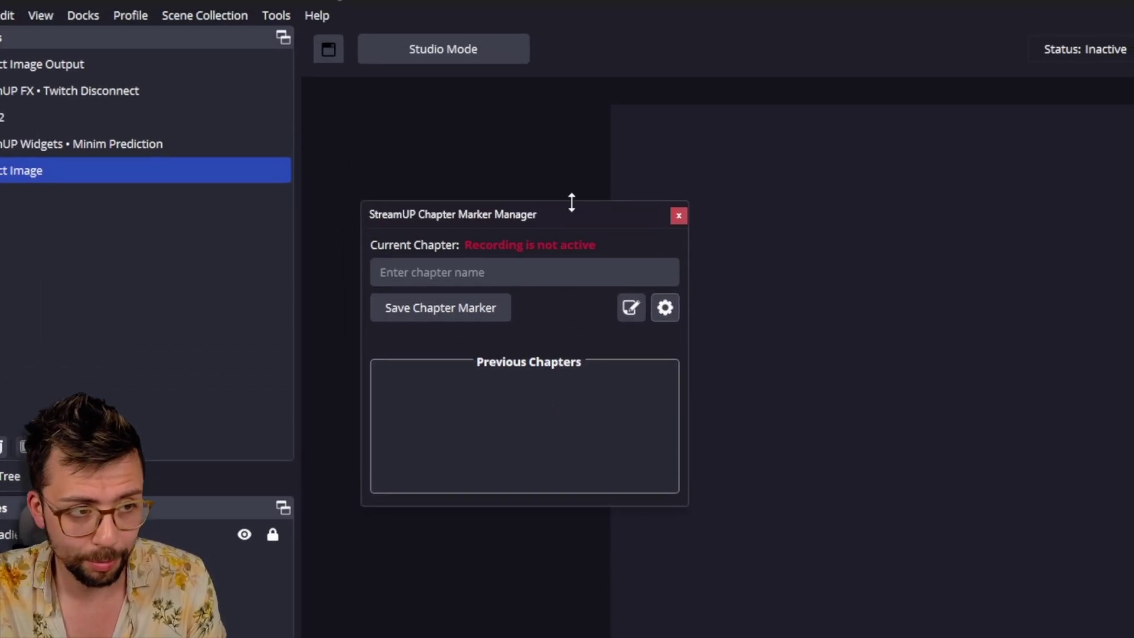
Move the chapter dock over the preview and start recording, logging Start (Recording)
{"action": "left_click_drag", "start_coordinate": [572, 202], "coordinate": [617, 289]}
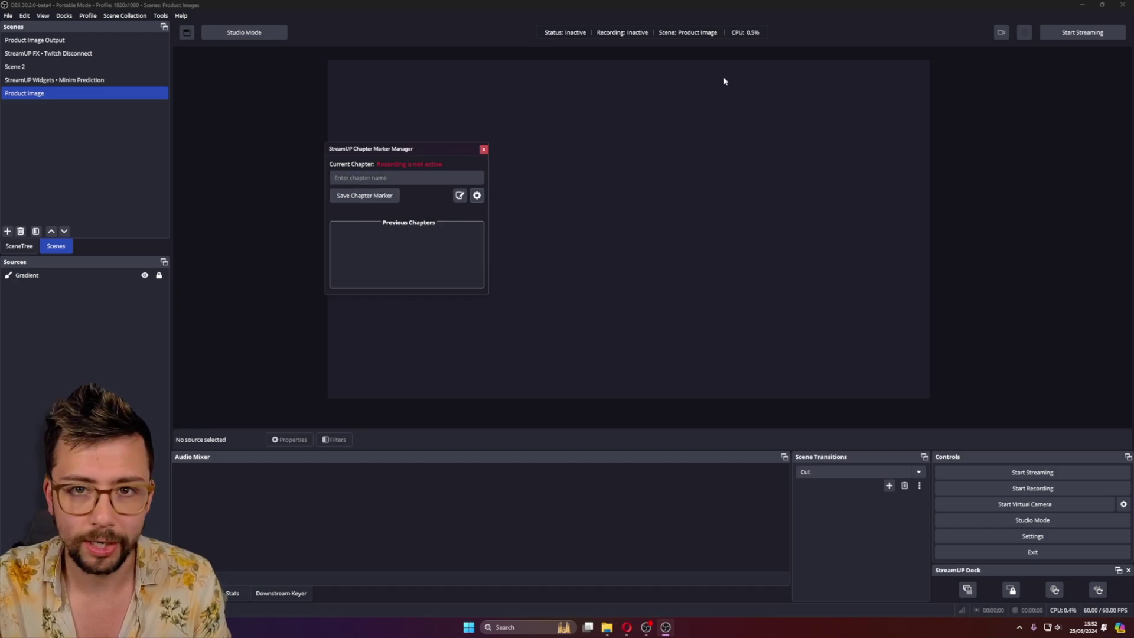
{"action": "left_click", "coordinate": [1032, 488]}
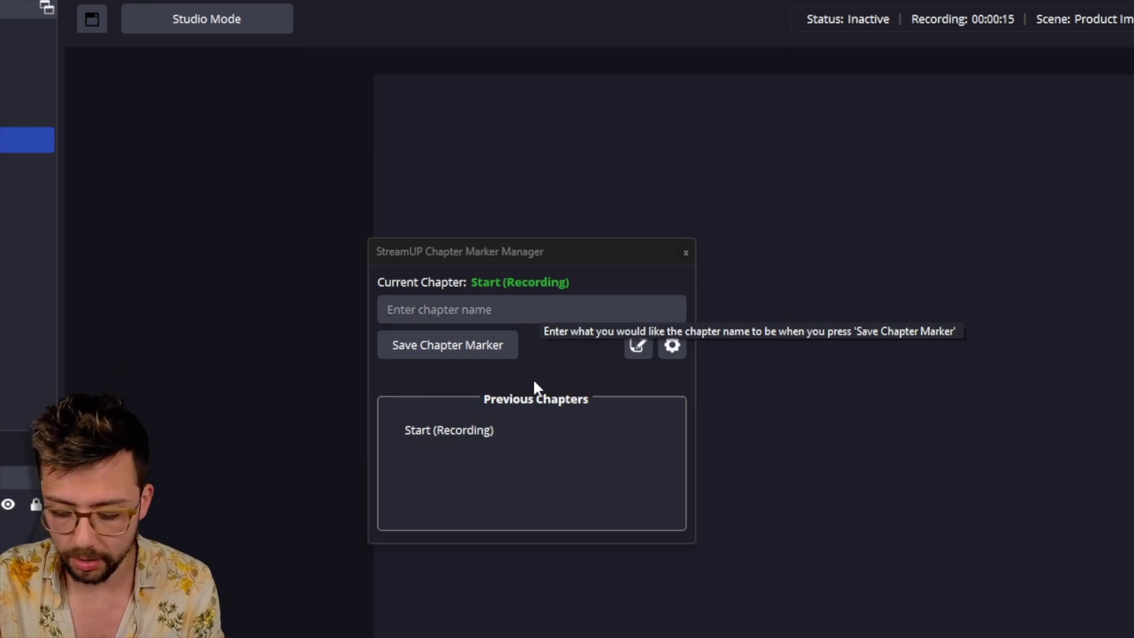
Add chapters Test Chapter name 1 and 2, then the preset 'This is another test chapter'
{"action": "key", "text": "F13"}
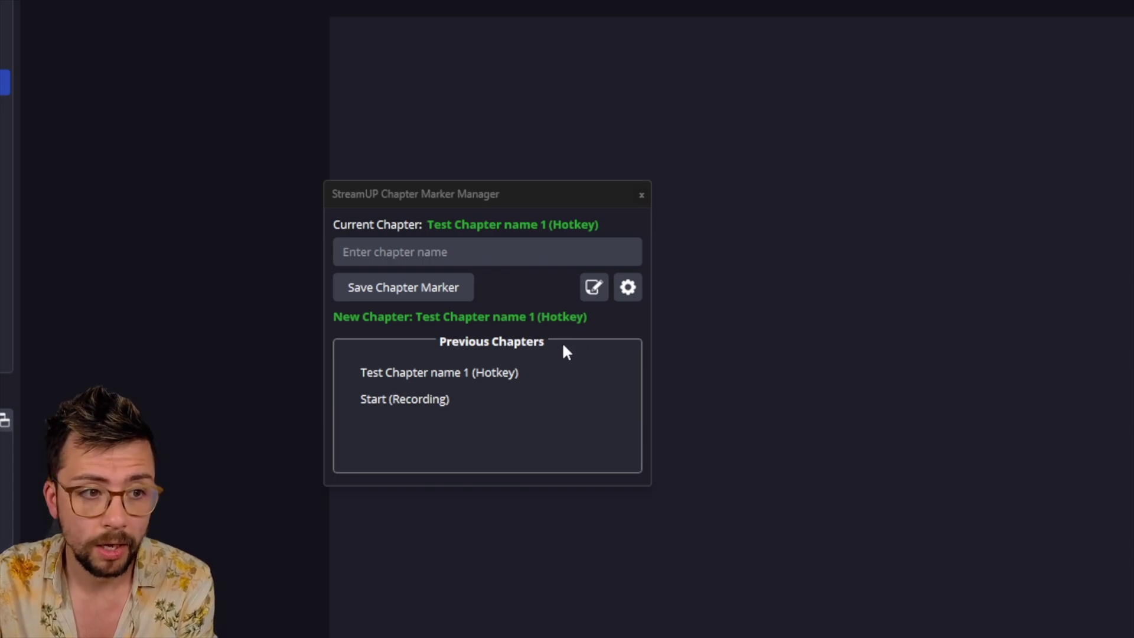
{"action": "key", "text": "F13"}
{"action": "left_click", "coordinate": [483, 377]}
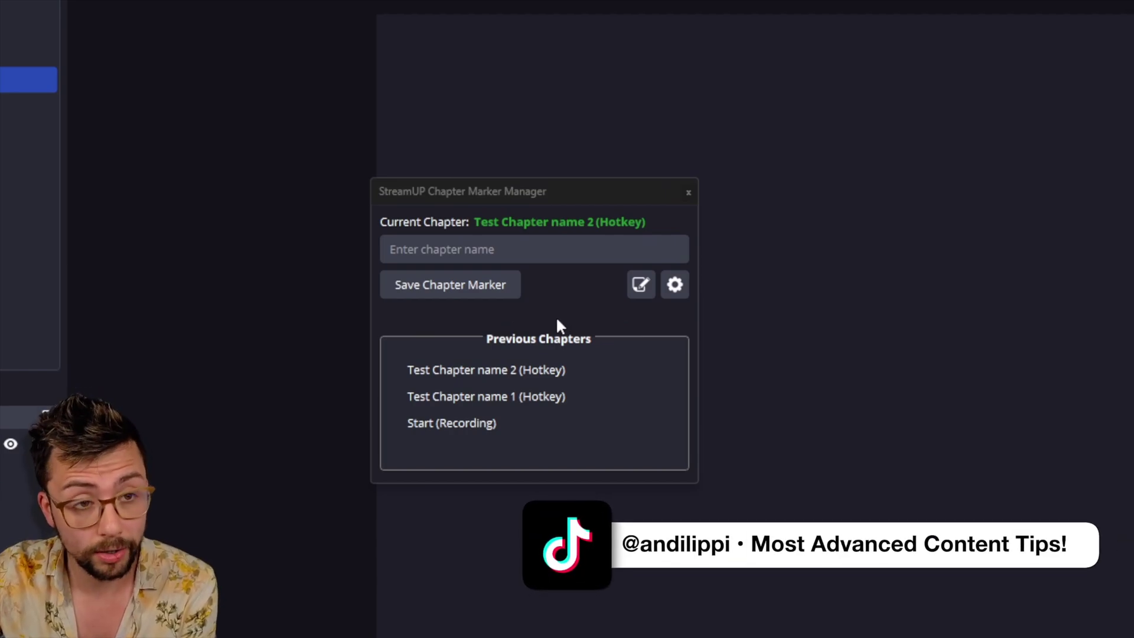
{"action": "key", "text": "F9"}
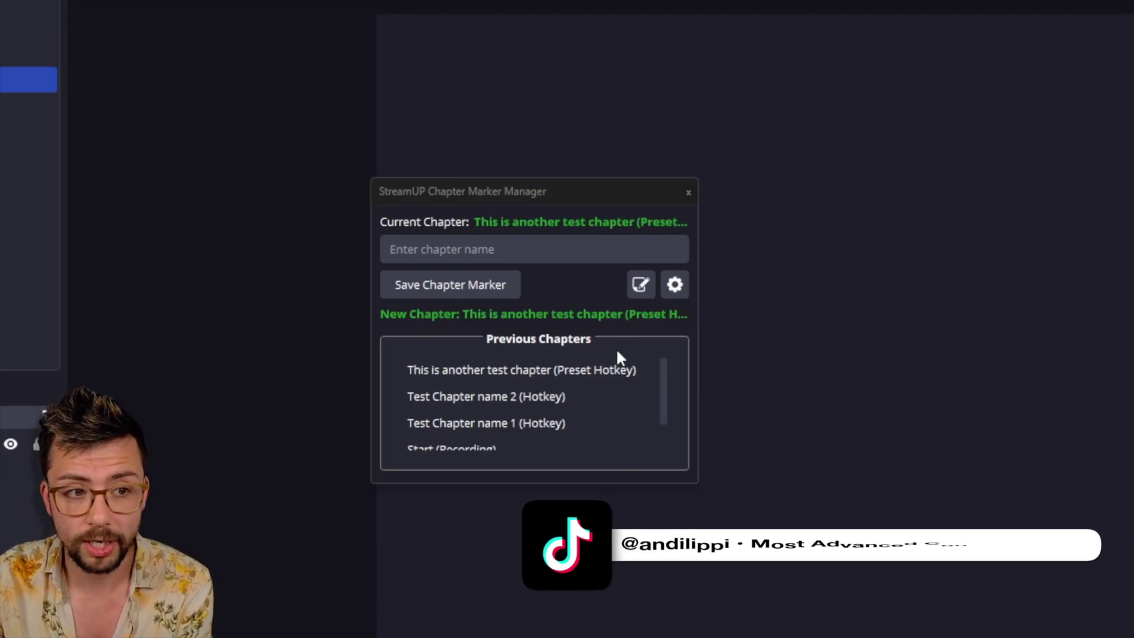
{"action": "left_click", "coordinate": [555, 372]}
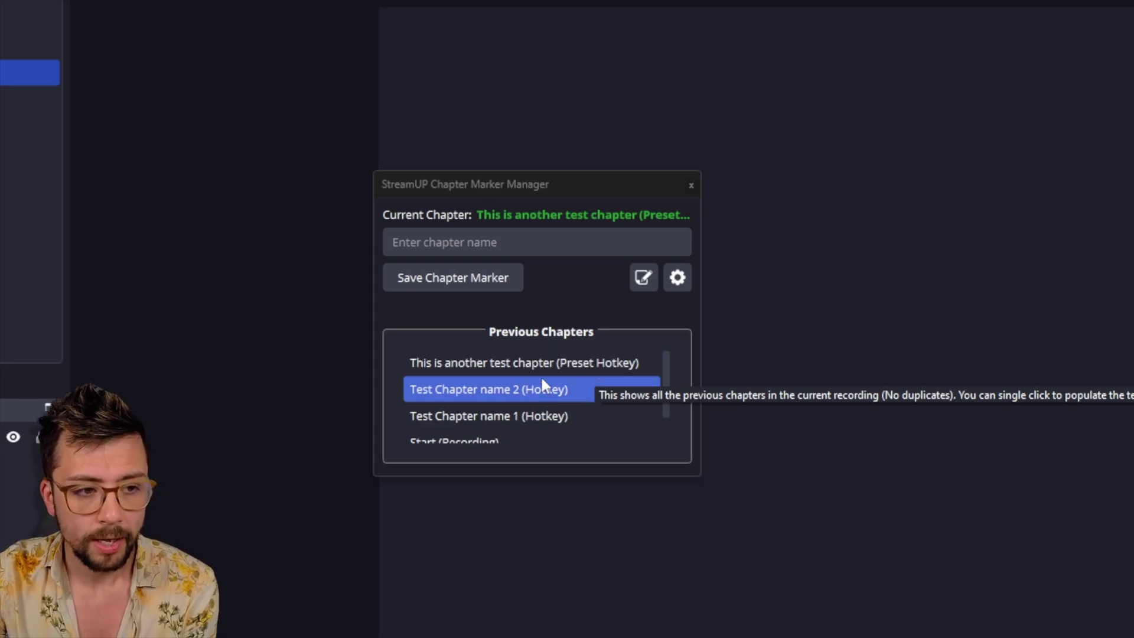
Re-add 'Test Chapter name 1 (Hotkey)' from the previous chapters list as a new manual chapter
{"action": "scroll", "coordinate": [531, 407], "scroll_direction": "down", "scroll_amount": 1}
{"action": "left_click", "coordinate": [572, 302]}
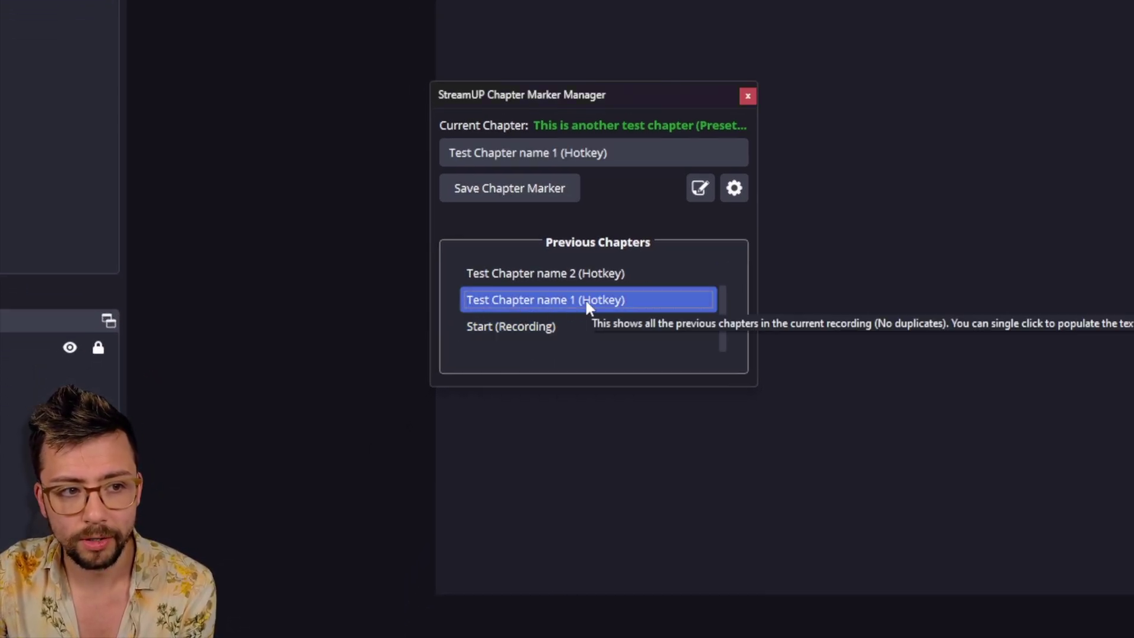
{"action": "left_click", "coordinate": [565, 325]}
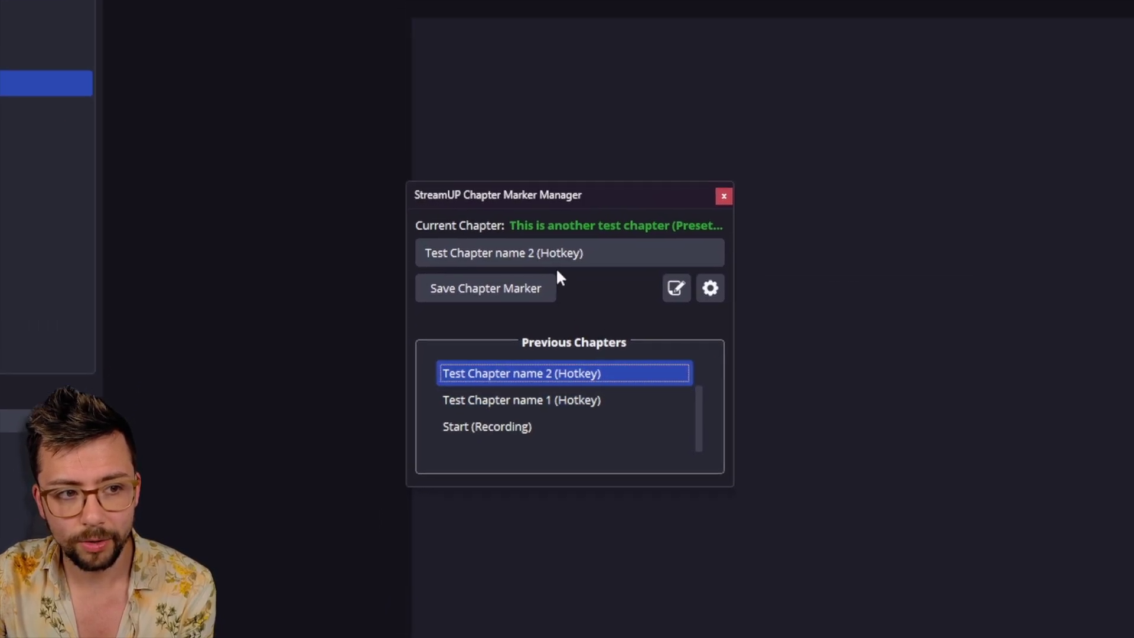
{"action": "left_click", "coordinate": [568, 321]}
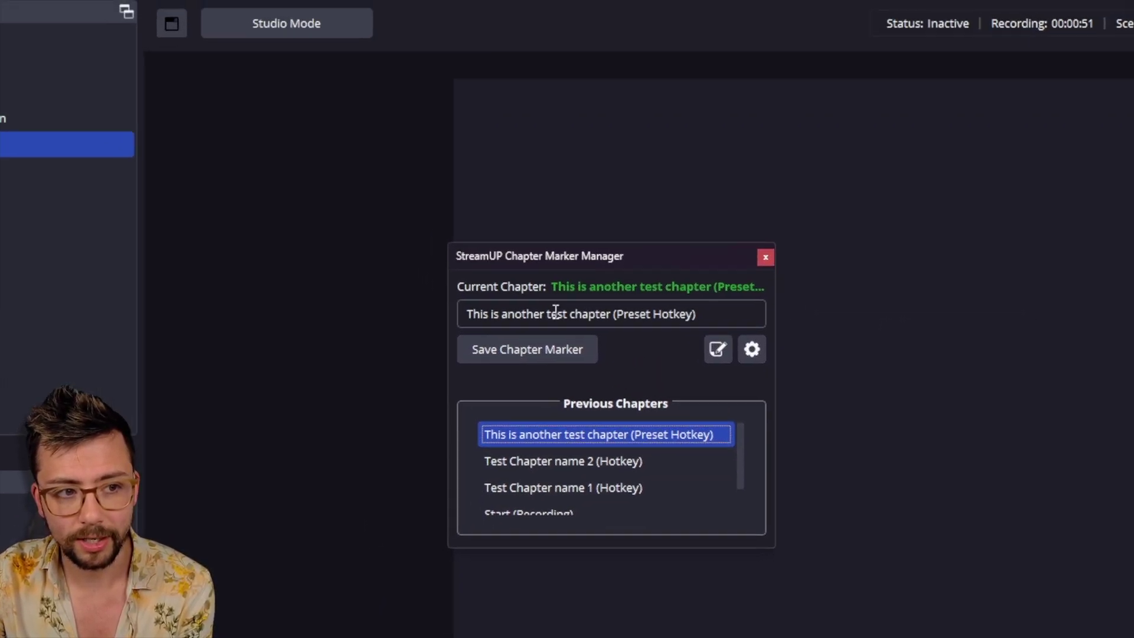
{"action": "left_click", "coordinate": [558, 367]}
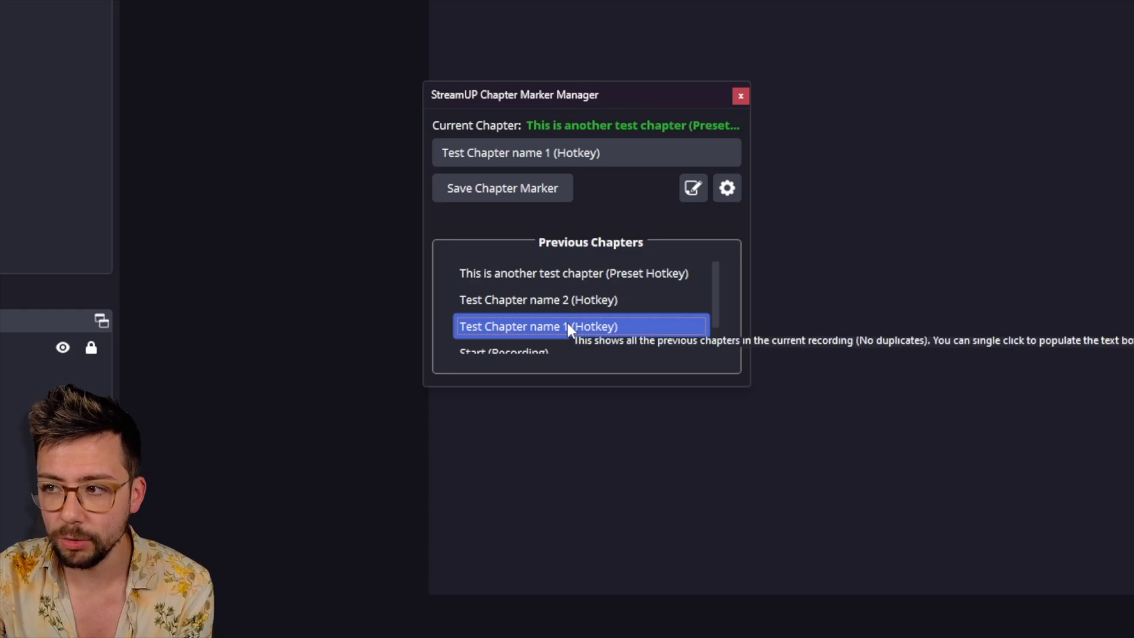
{"action": "double_click", "coordinate": [567, 323]}
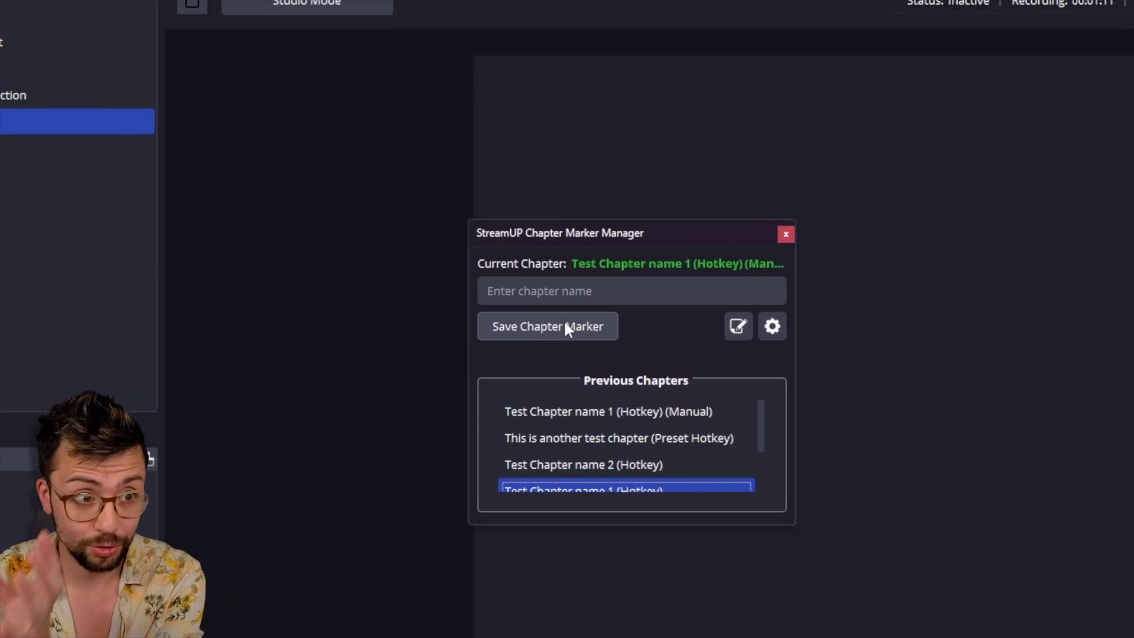
Save 'Test Chapter name 3' as a chapter, then add a manual chapter 'This is a custom chapter'
{"action": "left_click", "coordinate": [564, 326]}
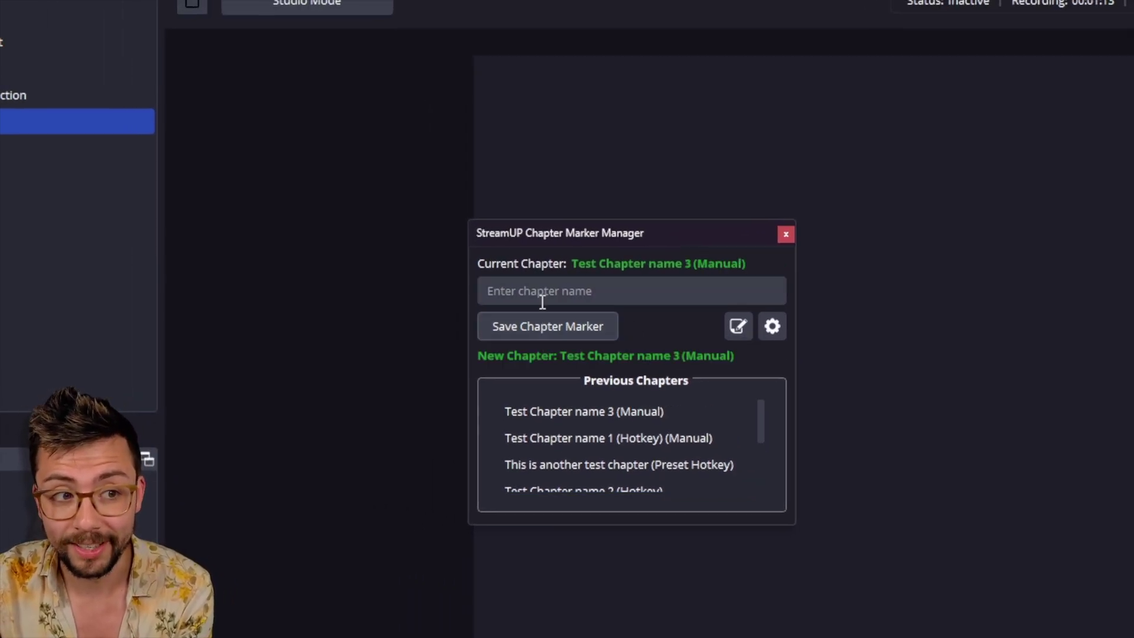
{"action": "left_click", "coordinate": [619, 412]}
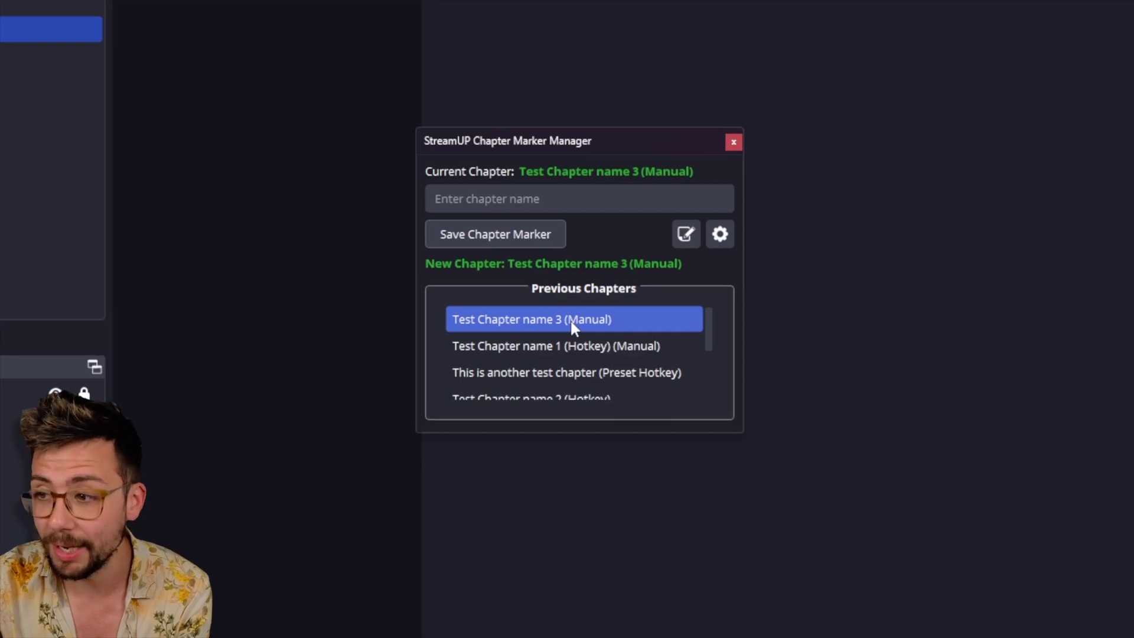
{"action": "left_click", "coordinate": [511, 191]}
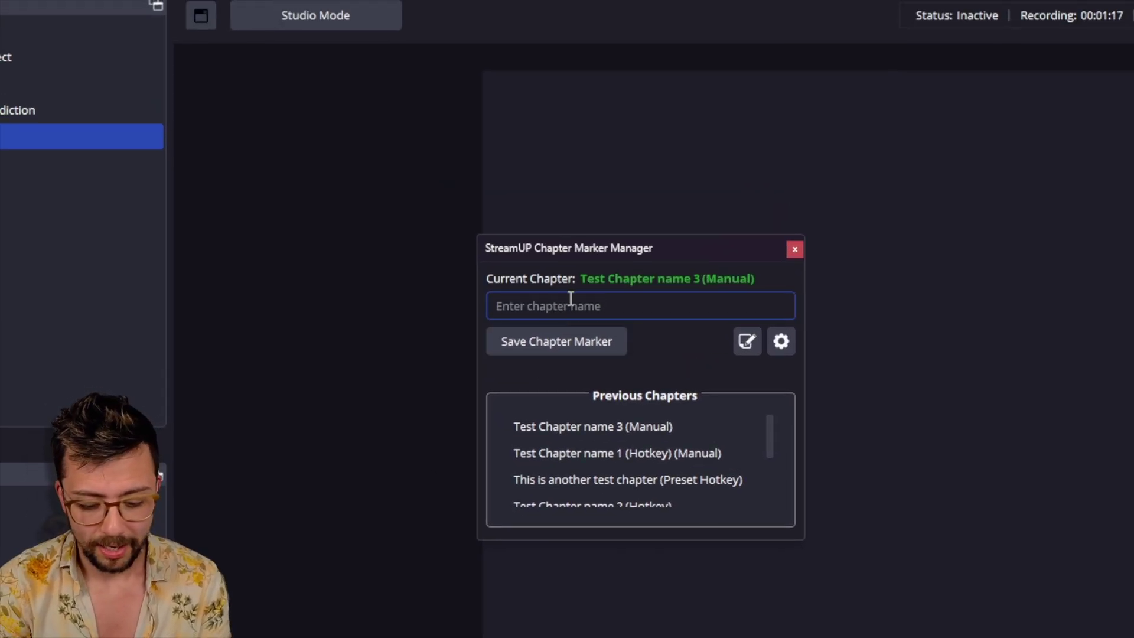
{"action": "type", "text": "This is a custom chapter"}
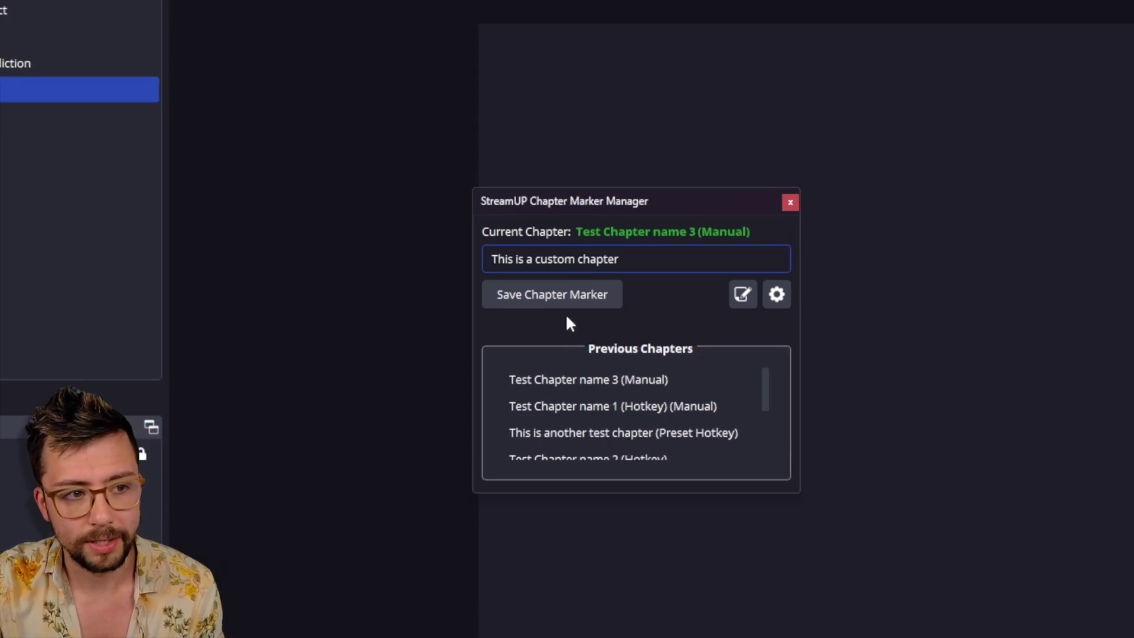
{"action": "key", "text": "Return"}
{"action": "left_click", "coordinate": [591, 425]}
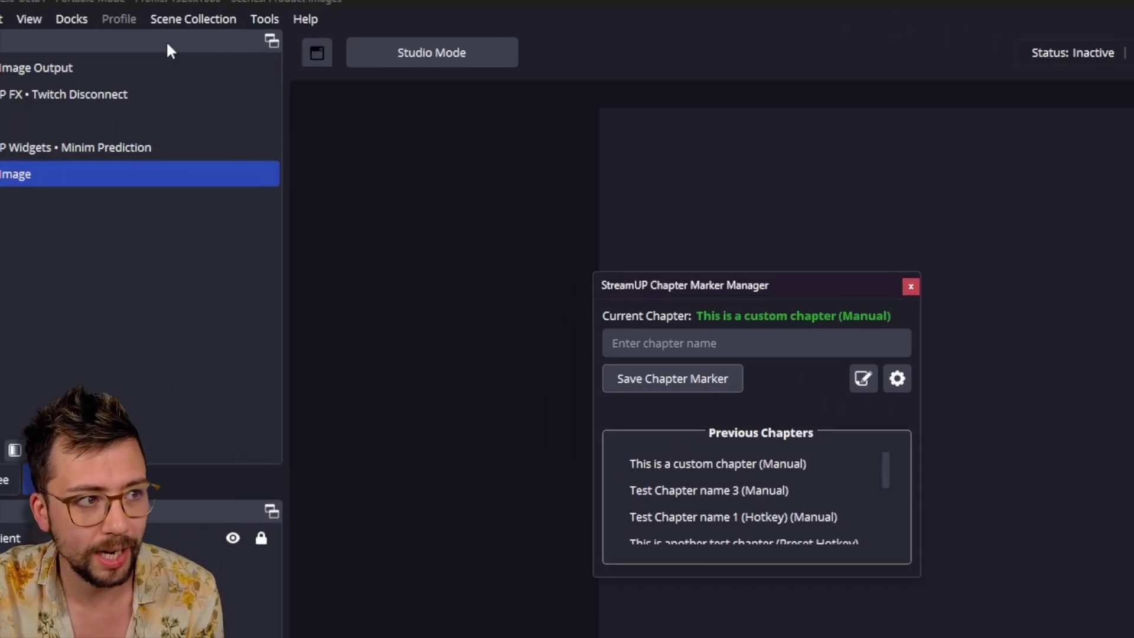
Open the Chapter Annotations window and drag it toward the lower left
{"action": "left_click", "coordinate": [123, 32]}
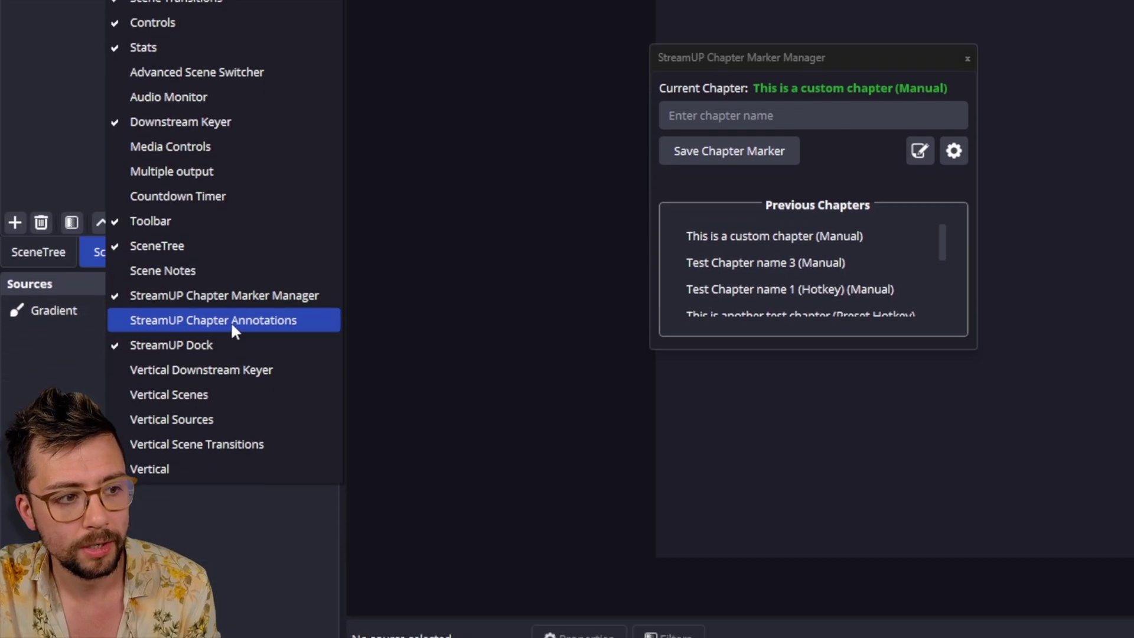
{"action": "key", "text": "Escape"}
{"action": "left_click", "coordinate": [644, 299]}
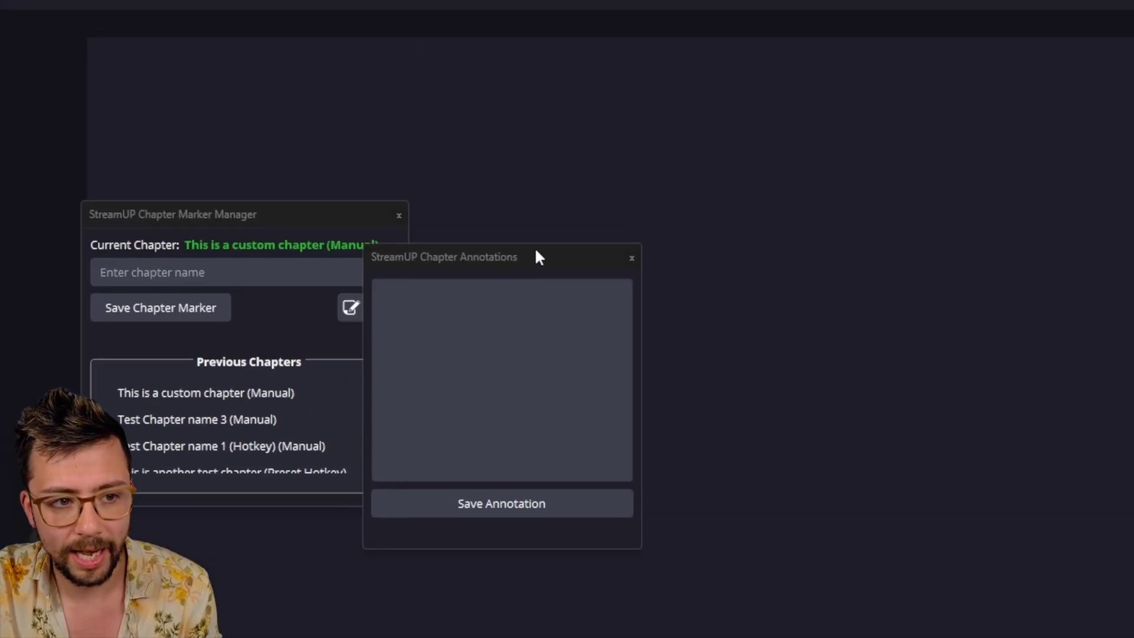
{"action": "mouse_move", "coordinate": [567, 319]}
{"action": "left_mouse_down"}
{"action": "mouse_move", "coordinate": [448, 379]}
{"action": "mouse_move", "coordinate": [340, 334]}
{"action": "left_mouse_up"}
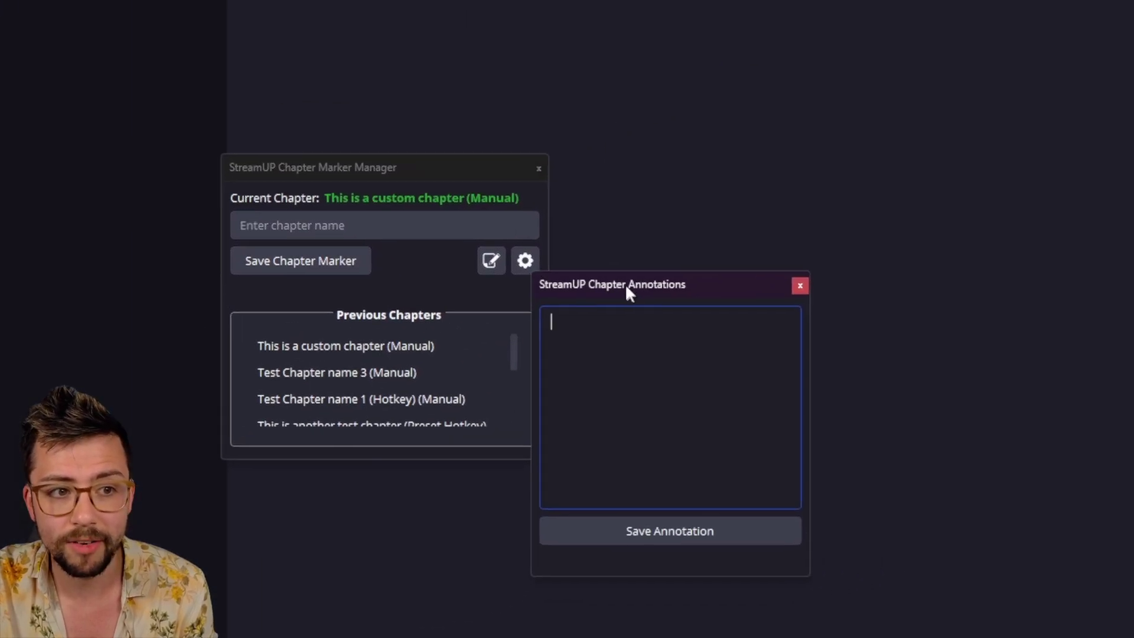
{"action": "left_click_drag", "start_coordinate": [567, 314], "coordinate": [200, 328]}
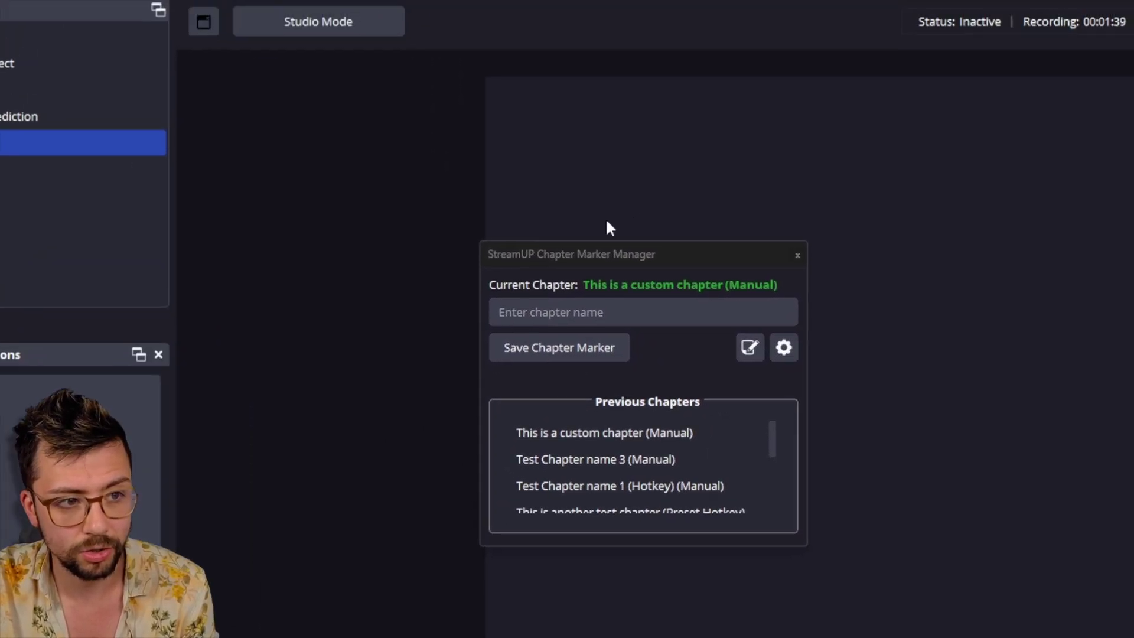
Dock Chapter Annotations and Chapter Marker Manager together in the left panel, switching between them
{"action": "mouse_move", "coordinate": [706, 102]}
{"action": "left_mouse_down"}
{"action": "mouse_move", "coordinate": [129, 300]}
{"action": "mouse_move", "coordinate": [161, 323]}
{"action": "left_mouse_up"}
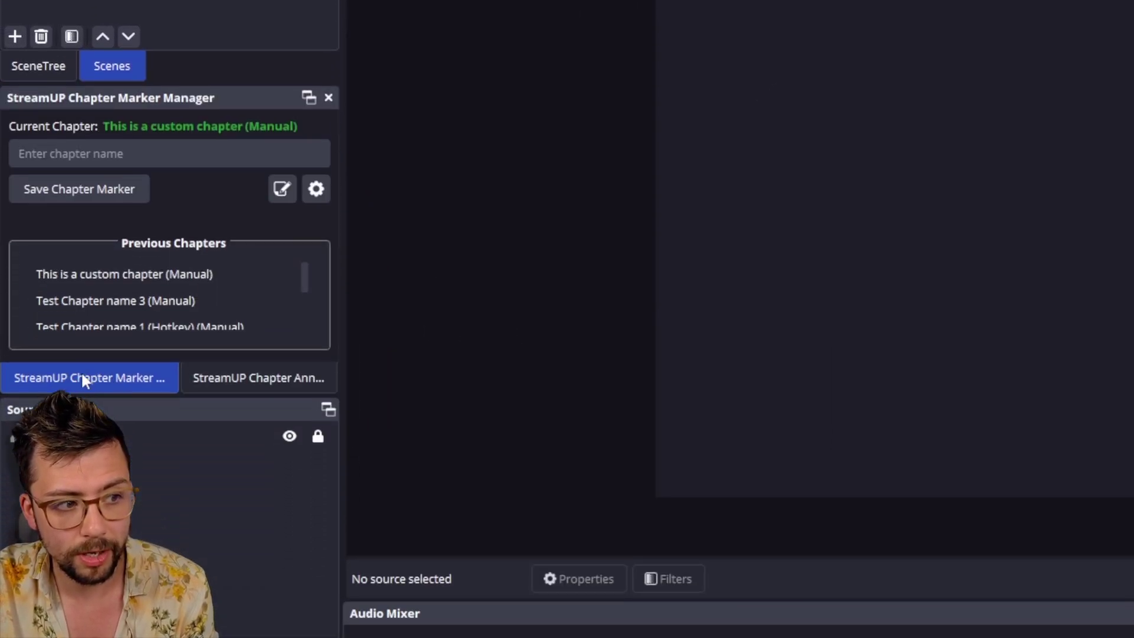
{"action": "left_click", "coordinate": [256, 322]}
{"action": "left_click", "coordinate": [121, 322]}
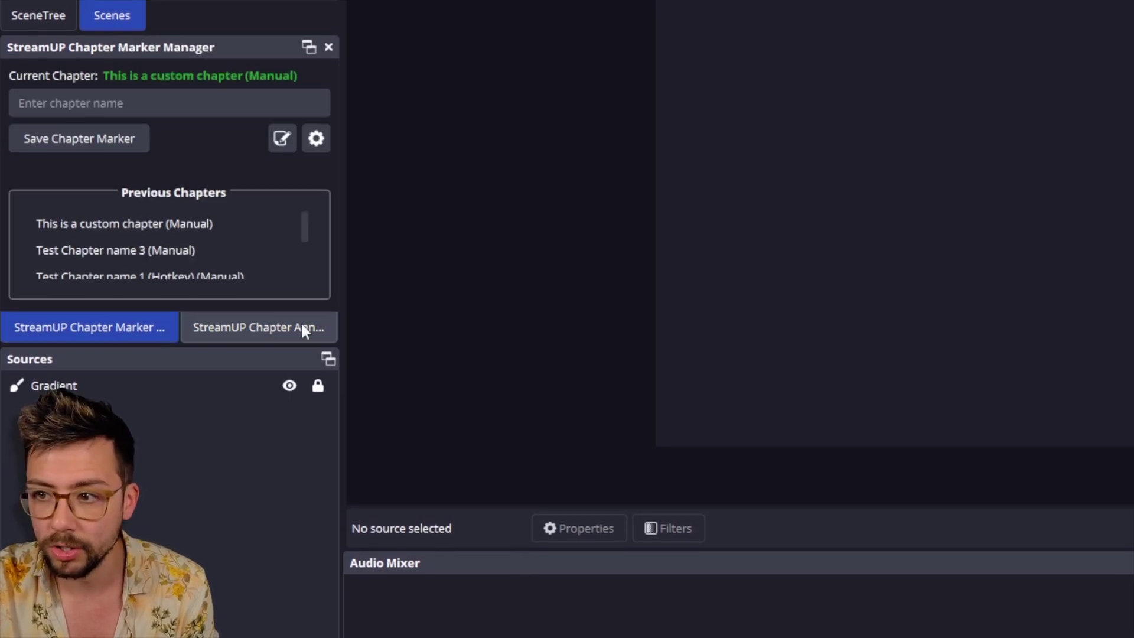
{"action": "left_click", "coordinate": [299, 321]}
{"action": "left_click", "coordinate": [97, 322]}
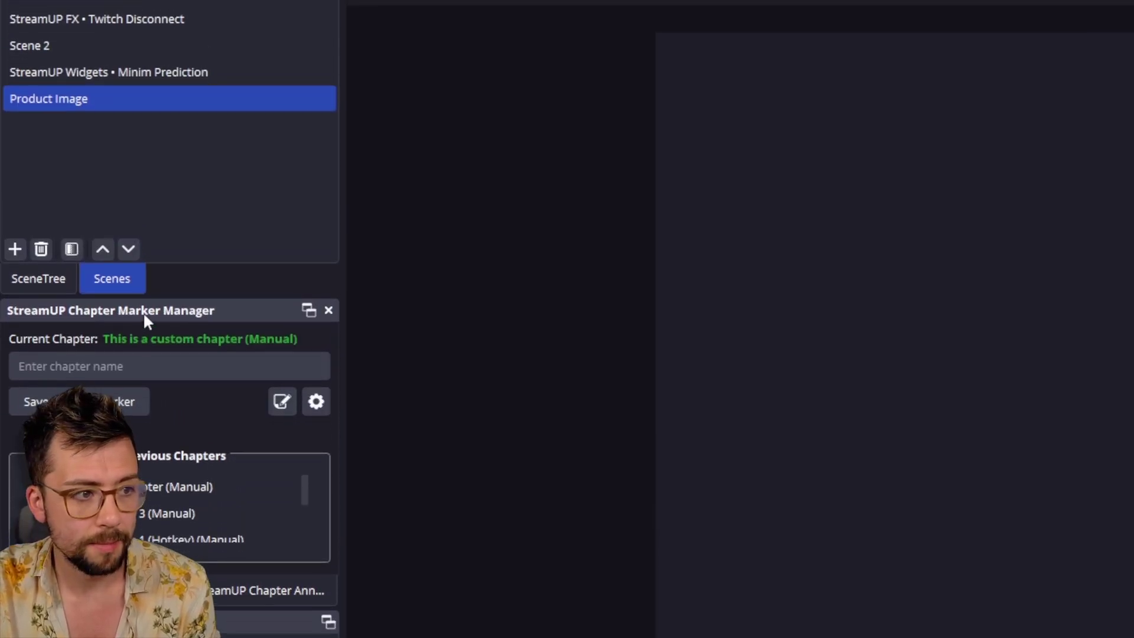
Float both panels again, placing a shorter annotations window beside the Marker Manager
{"action": "left_click_drag", "start_coordinate": [144, 301], "coordinate": [562, 139]}
{"action": "double_click", "coordinate": [274, 302]}
{"action": "left_click_drag", "start_coordinate": [773, 340], "coordinate": [881, 78]}
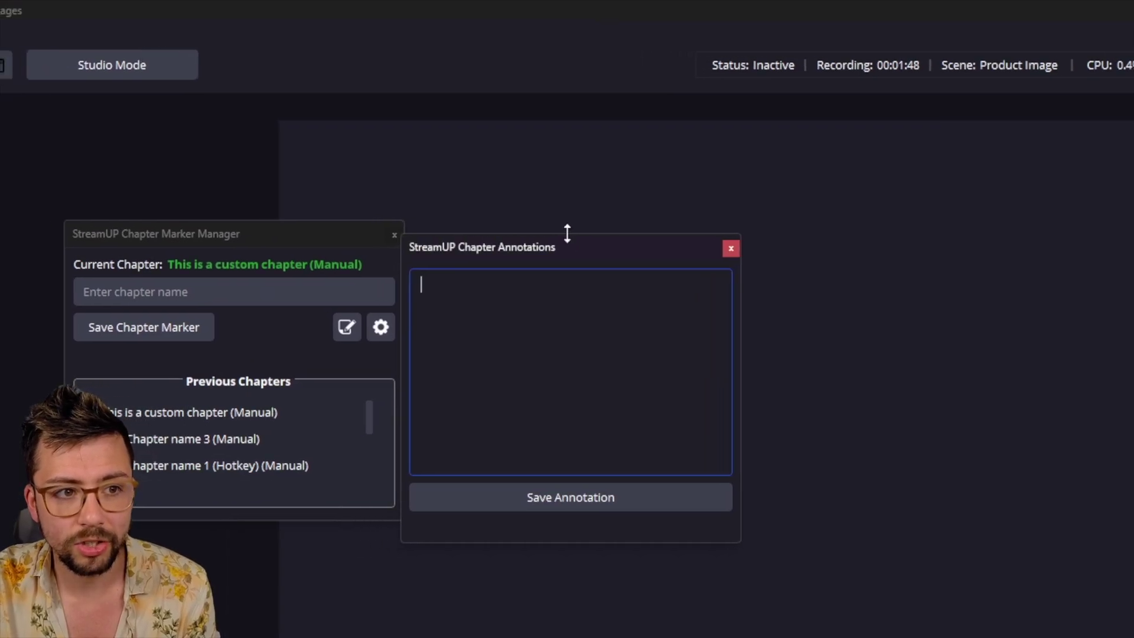
{"action": "left_click_drag", "start_coordinate": [567, 232], "coordinate": [569, 365]}
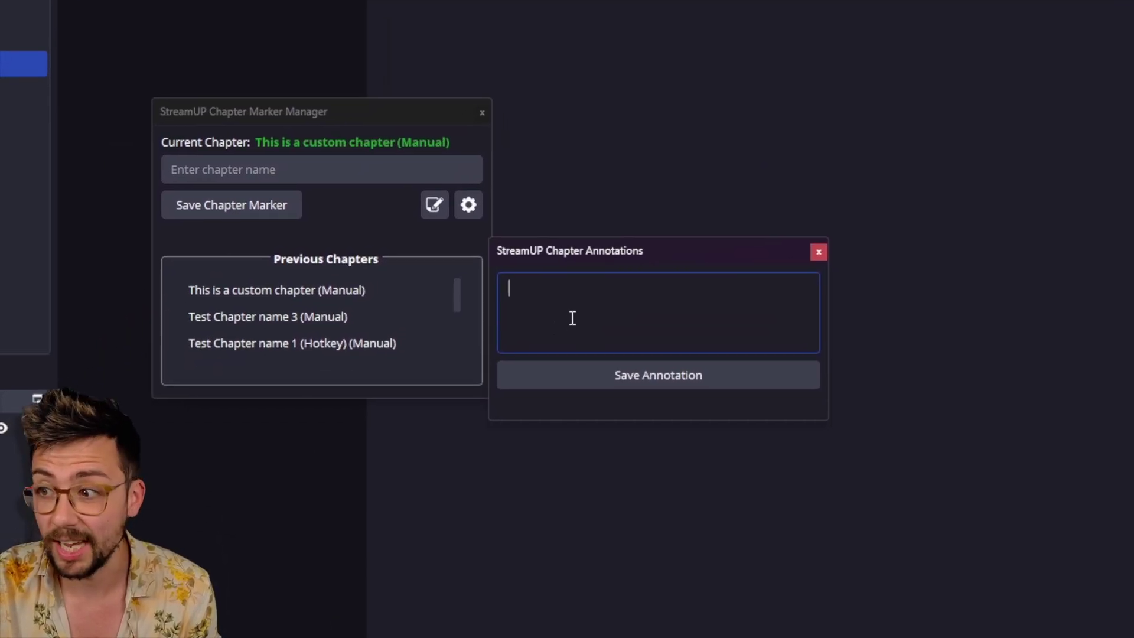
Save the annotation 'This is some more information' for the current chapter
{"action": "type", "text": "This is"}
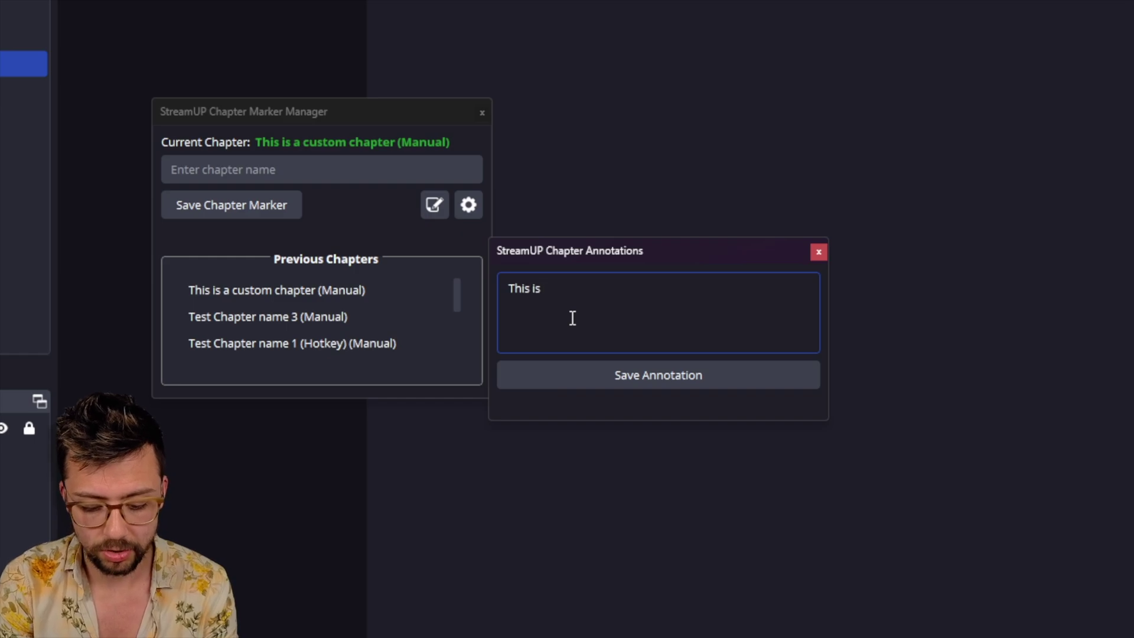
{"action": "type", "text": " some more information about what happened in this chapter"}
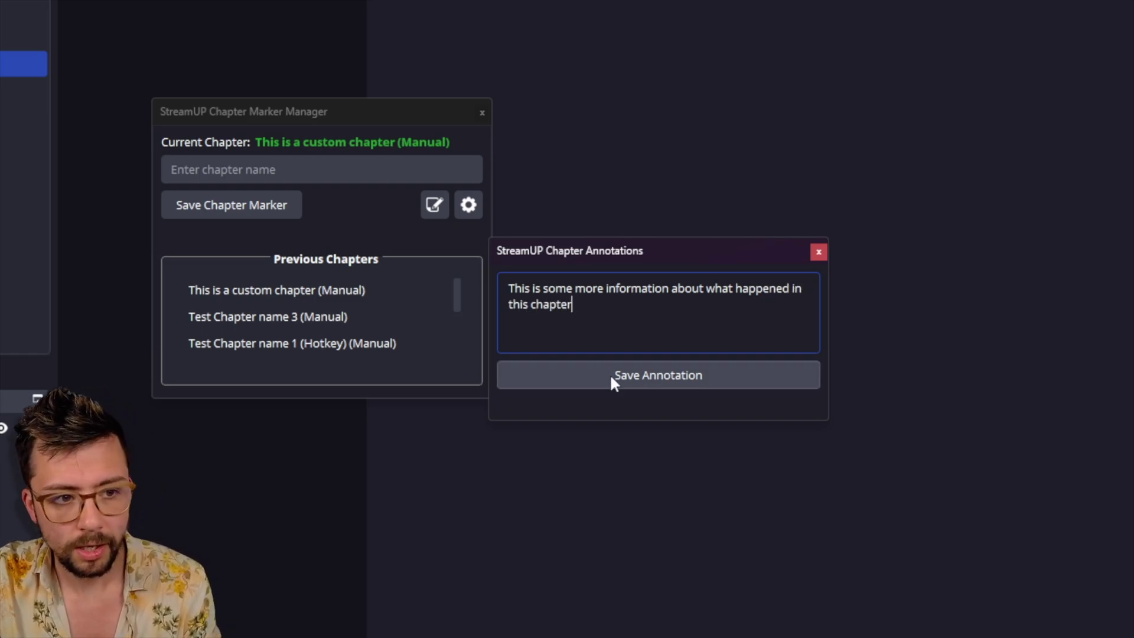
{"action": "left_click", "coordinate": [609, 374]}
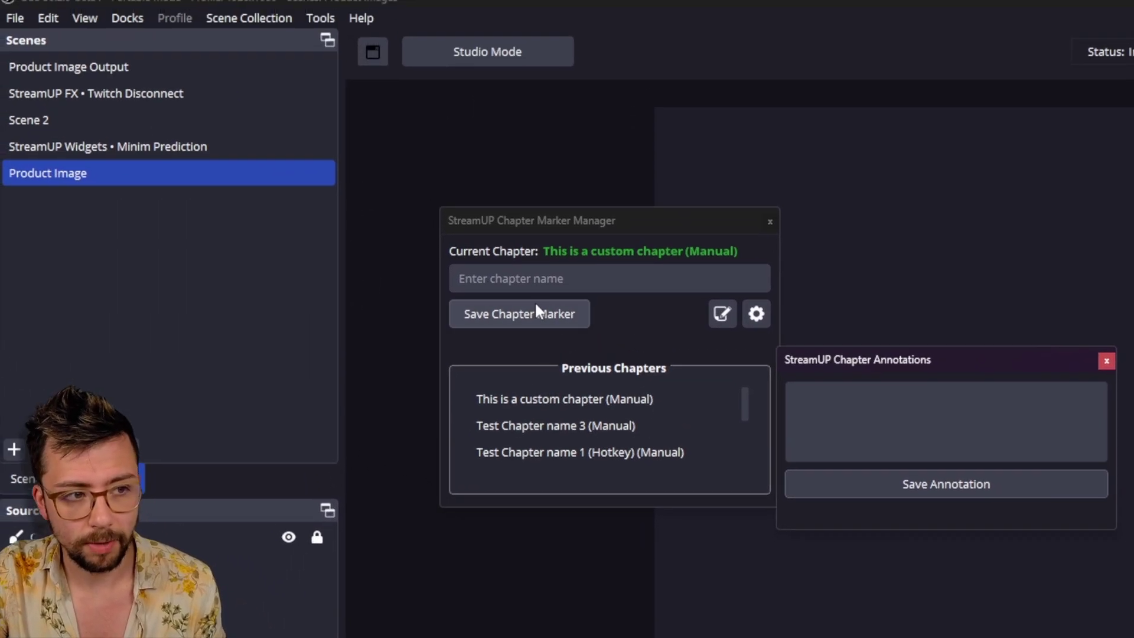
Add chapters Test Chapter name 4 and 5, stop recording, and open the Videos folder
{"action": "left_click", "coordinate": [536, 307]}
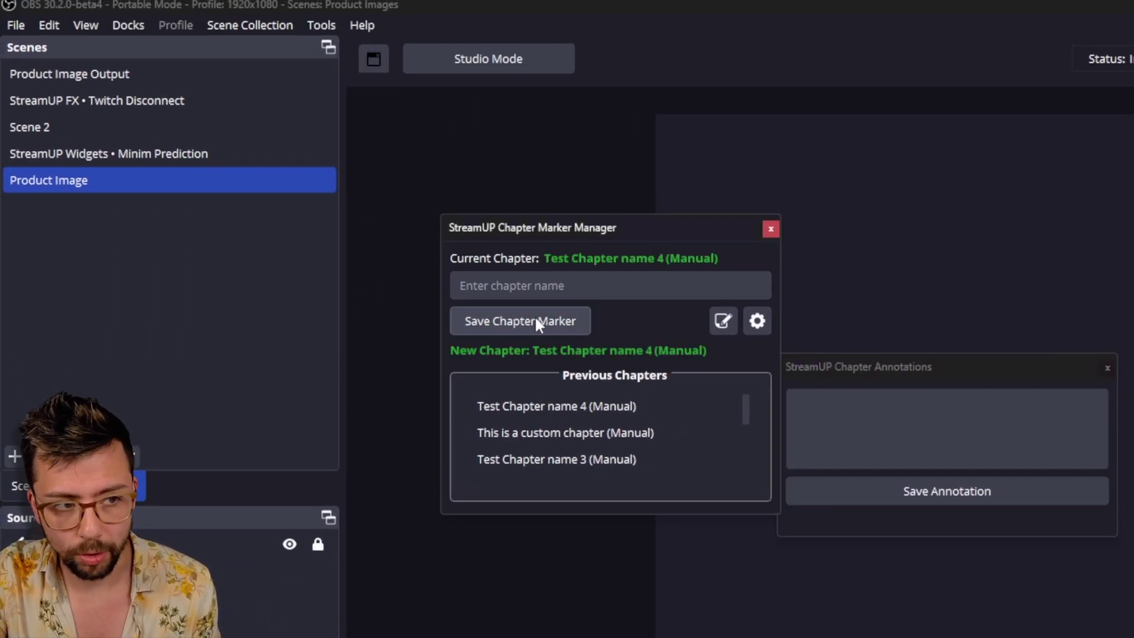
{"action": "left_click", "coordinate": [535, 322]}
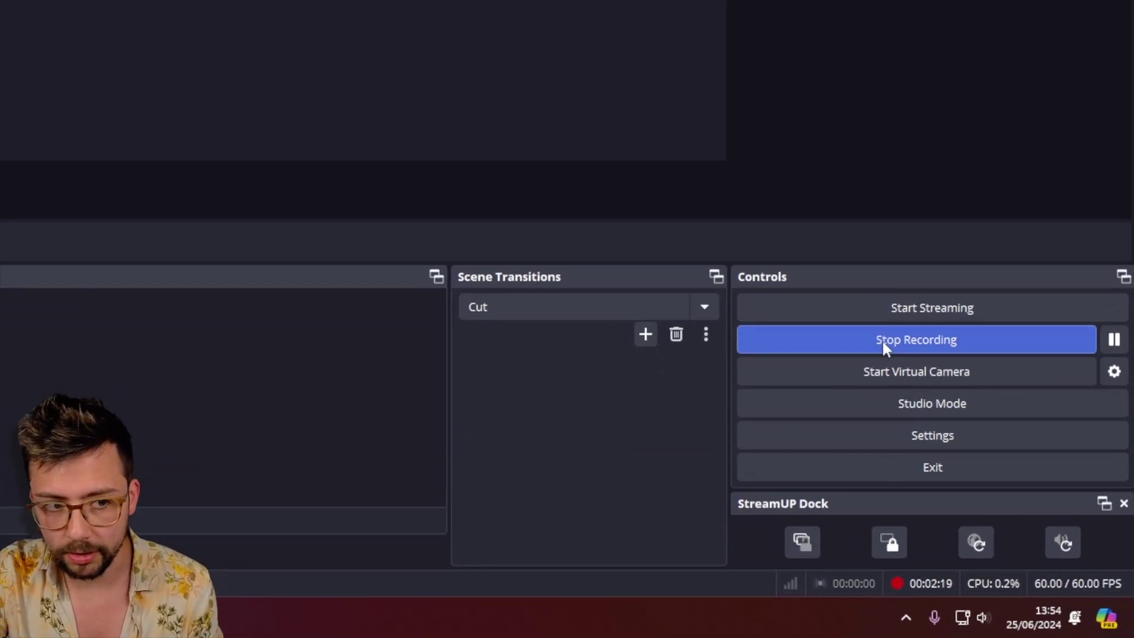
{"action": "left_click", "coordinate": [883, 342]}
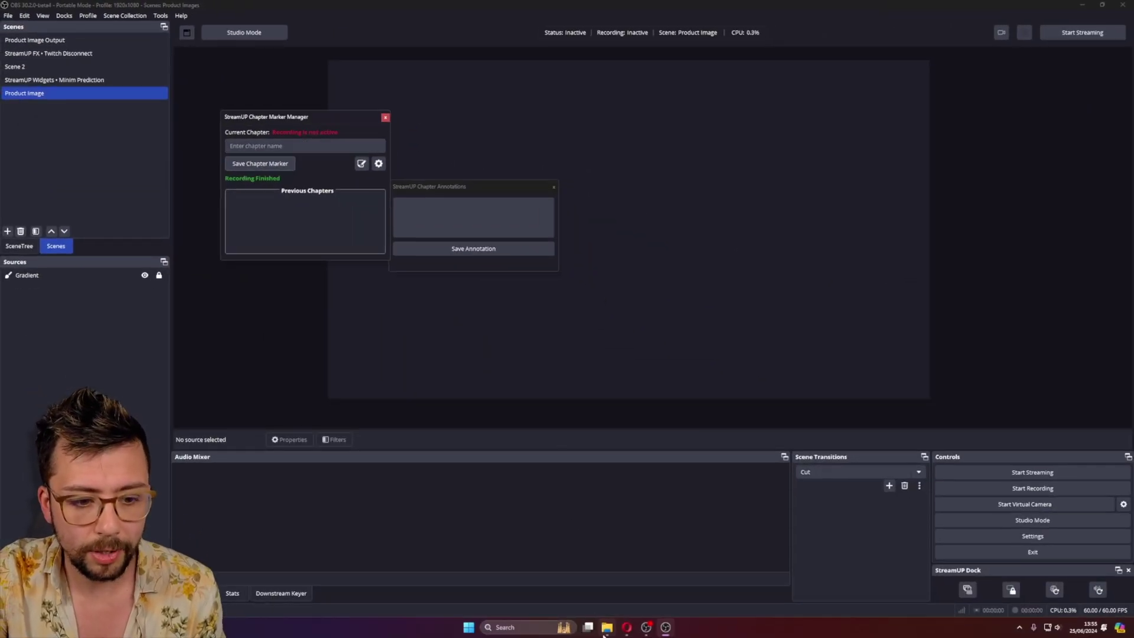
{"action": "left_click", "coordinate": [605, 629]}
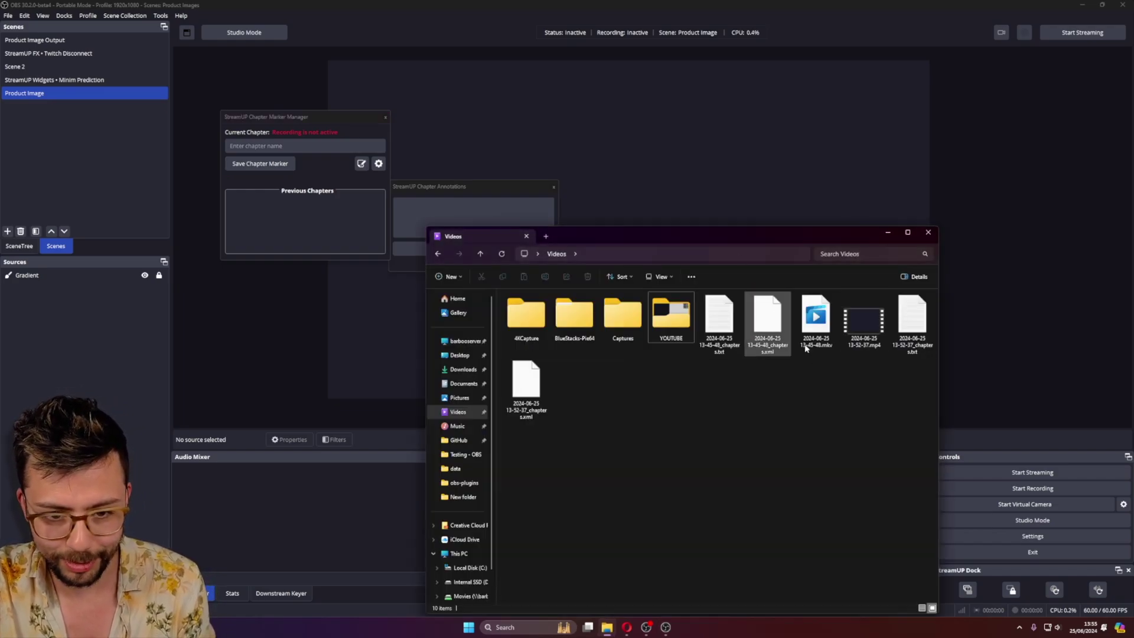
{"action": "right_click", "coordinate": [866, 327]}
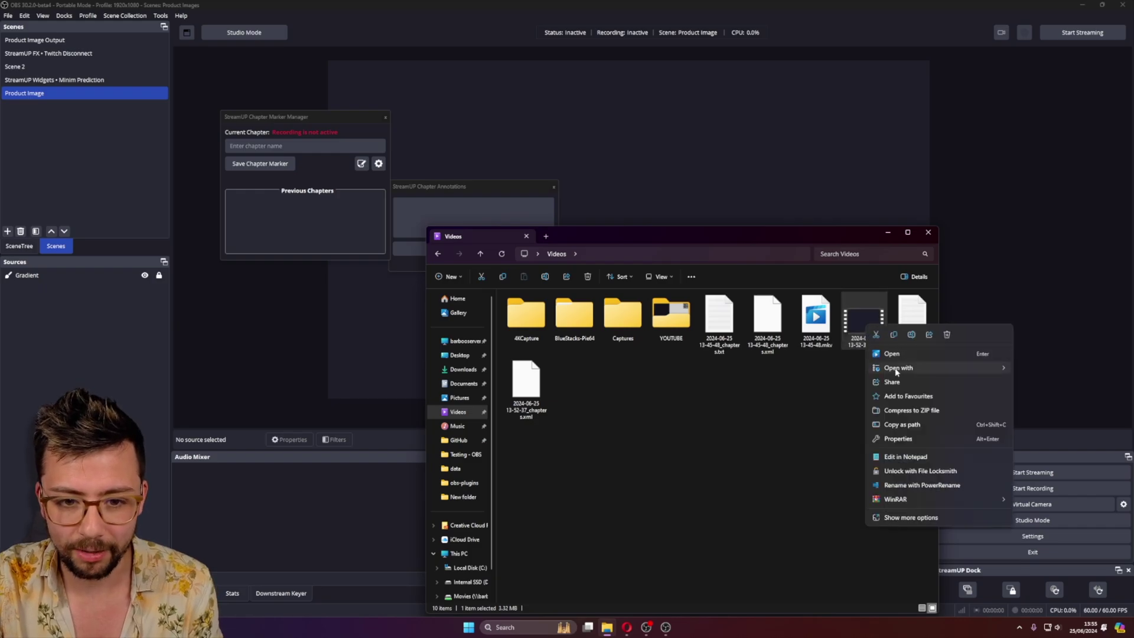
{"action": "mouse_move", "coordinate": [991, 373]}
{"action": "left_click", "coordinate": [1033, 412]}
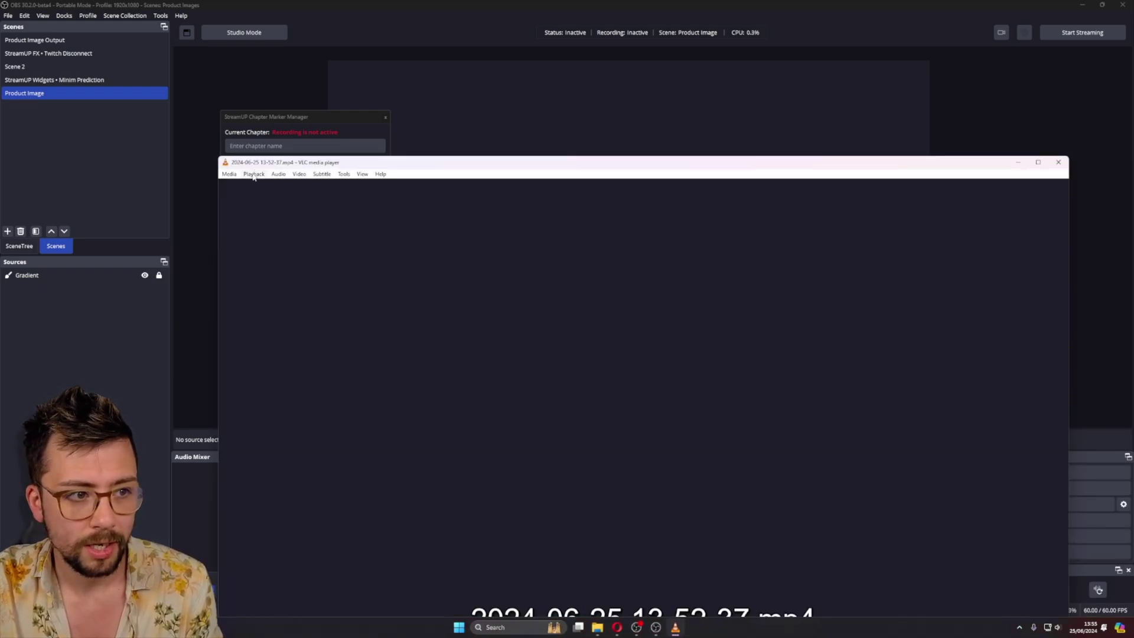
{"action": "left_click", "coordinate": [254, 174]}
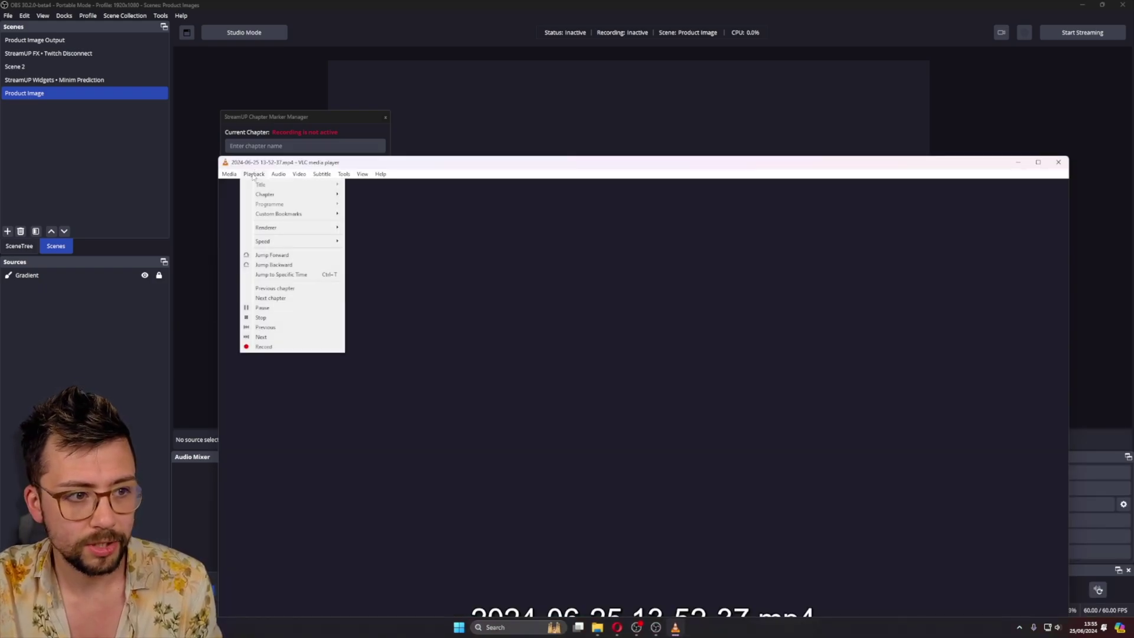
{"action": "mouse_move", "coordinate": [266, 194]}
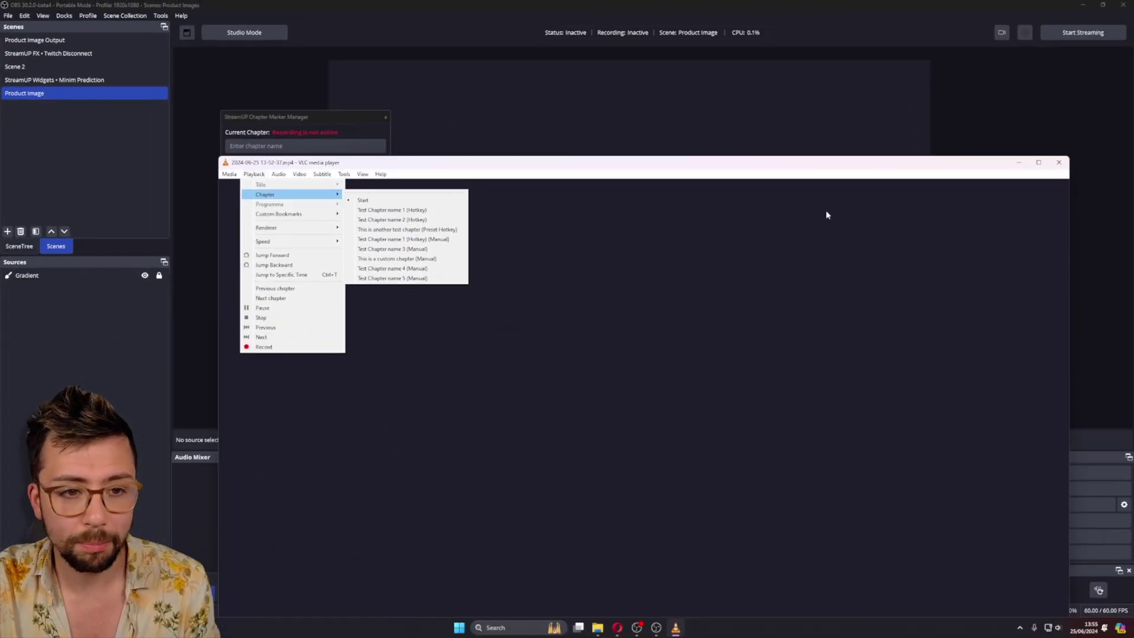
{"action": "key", "text": "Escape"}
{"action": "key", "text": "Escape"}
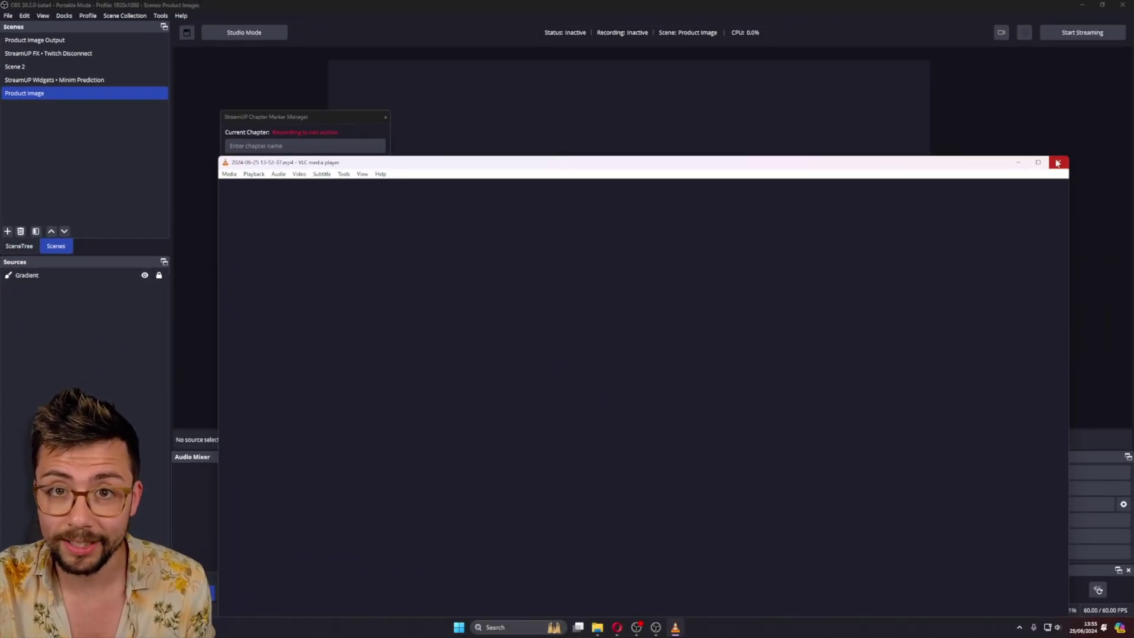
{"action": "left_click", "coordinate": [1057, 163]}
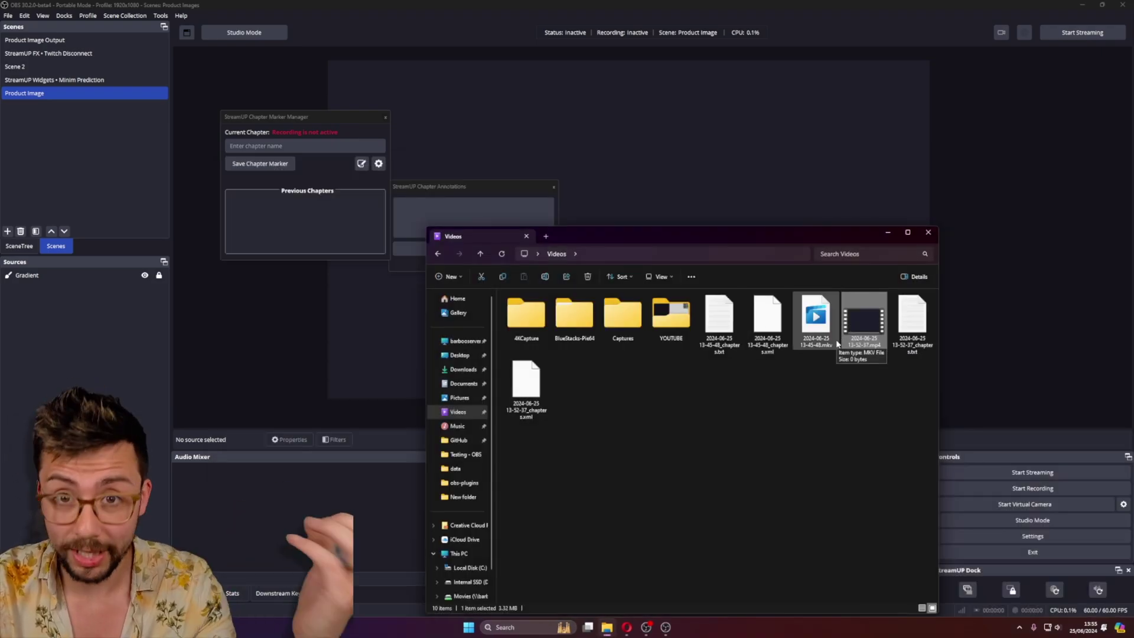
{"action": "double_click", "coordinate": [911, 328]}
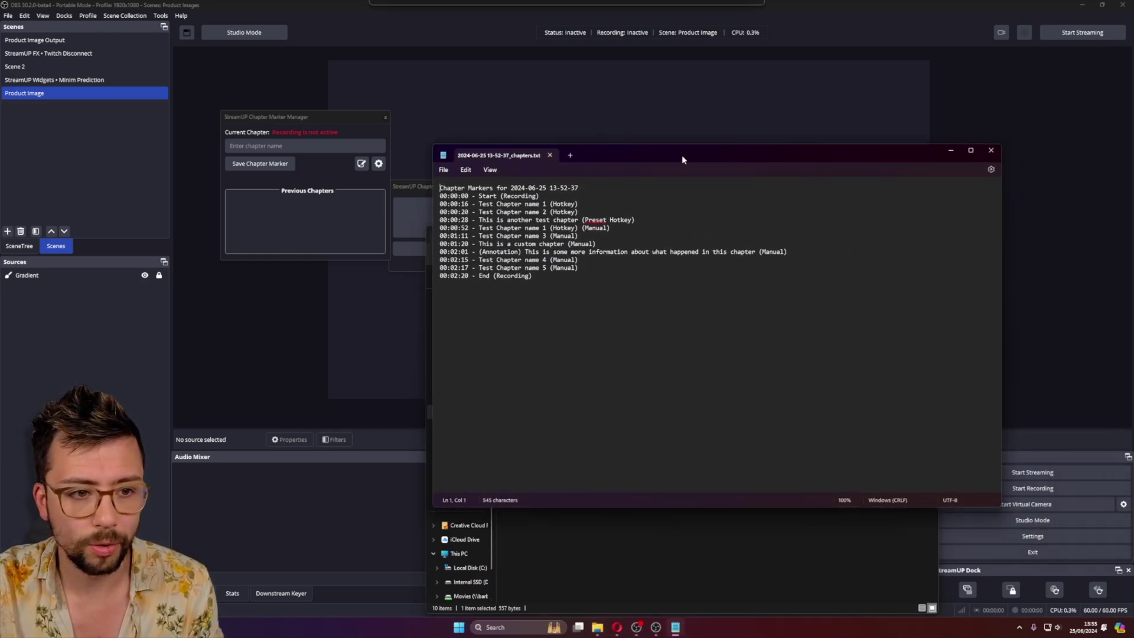
{"action": "left_click_drag", "start_coordinate": [451, 195], "coordinate": [594, 245]}
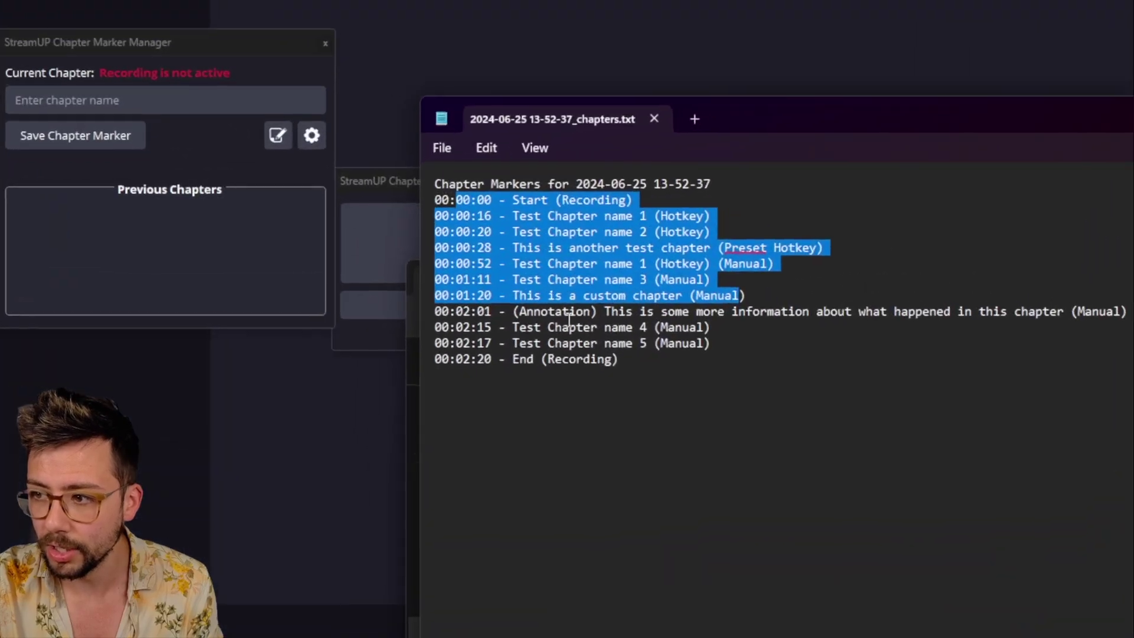
{"action": "left_click", "coordinate": [507, 258]}
{"action": "triple_click", "coordinate": [496, 249]}
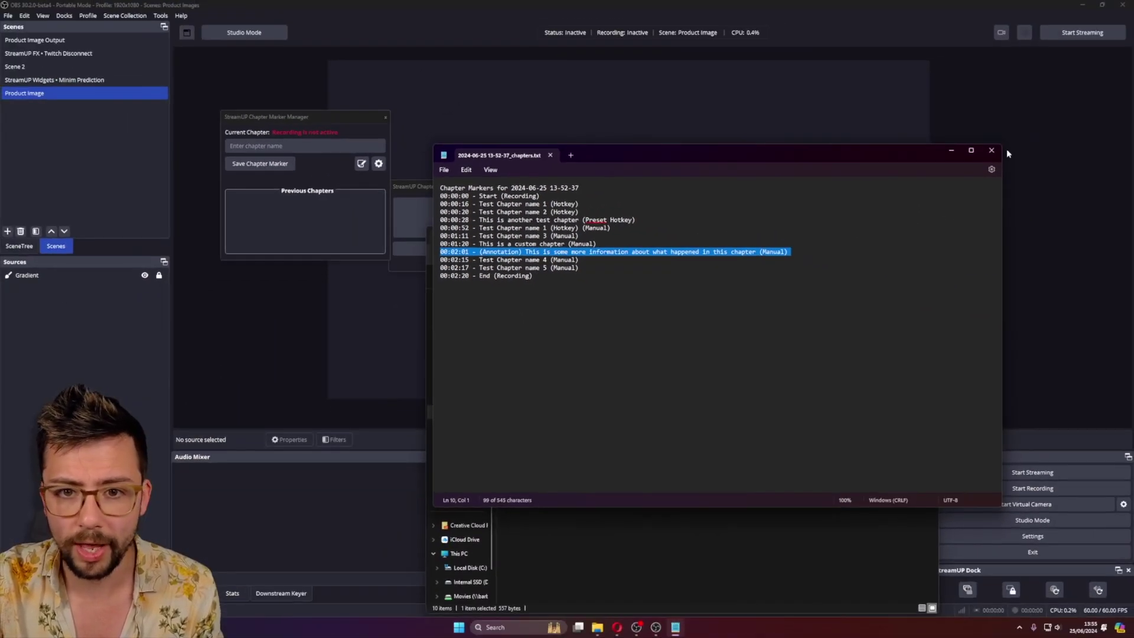
Close the chapters text file and open 13-52-37_chapters.xml in Notepad
{"action": "left_click", "coordinate": [991, 150]}
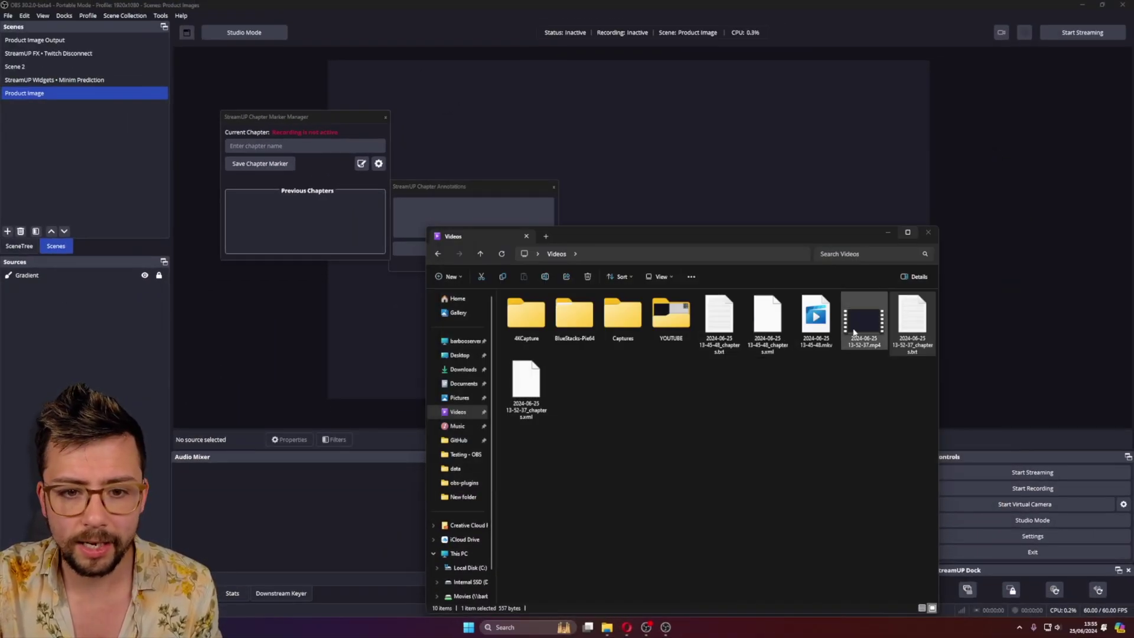
{"action": "left_click", "coordinate": [523, 385]}
{"action": "double_click", "coordinate": [523, 384]}
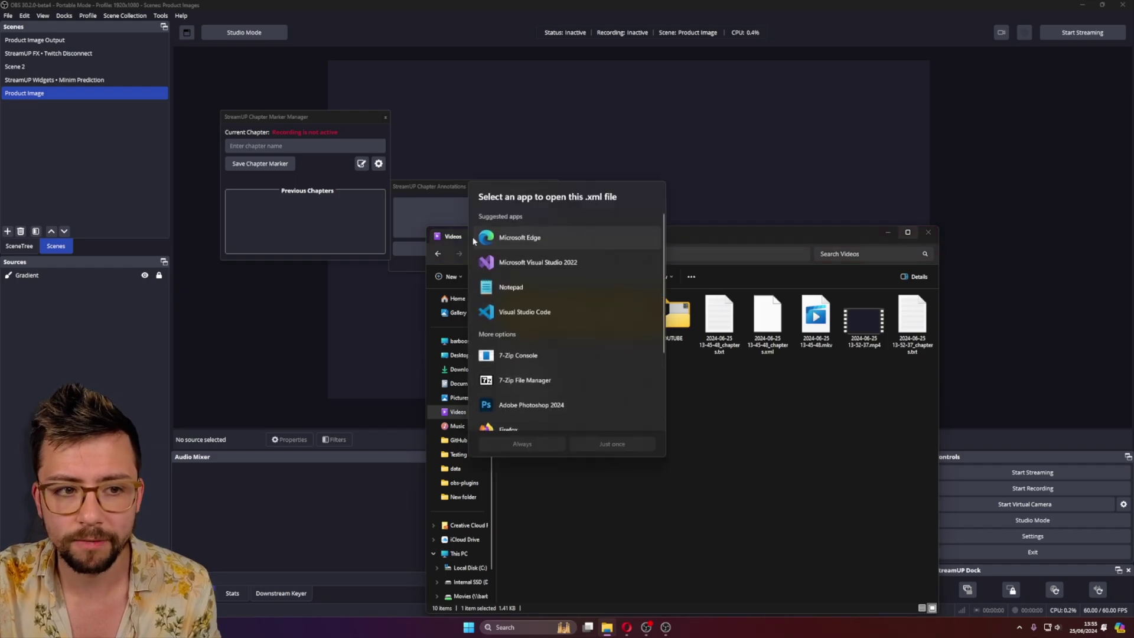
{"action": "left_click", "coordinate": [530, 292]}
{"action": "double_click", "coordinate": [531, 292]}
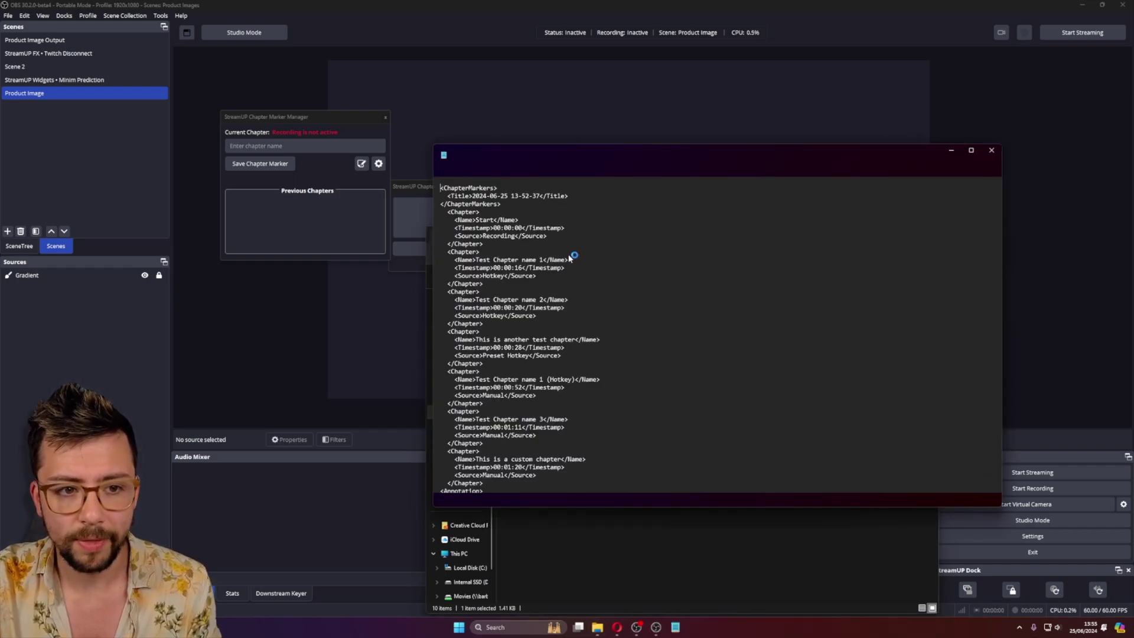
Inspect the XML's chapter entries and the annotation between them by scrolling and selecting lines
{"action": "scroll", "coordinate": [526, 235], "scroll_direction": "down", "scroll_amount": 3}
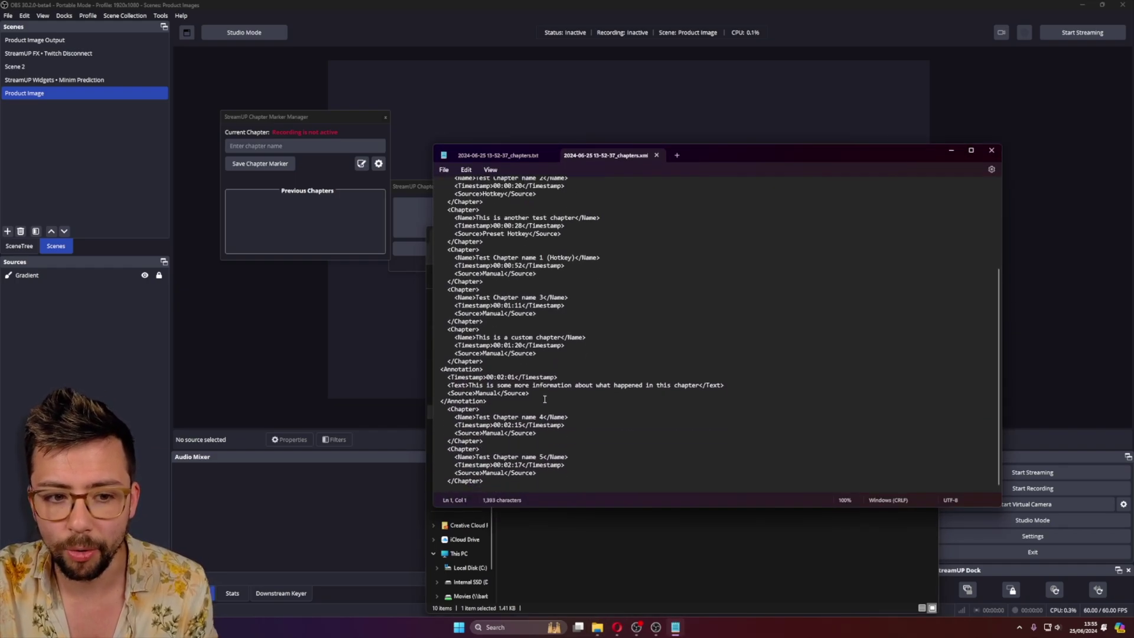
{"action": "scroll", "coordinate": [541, 459], "scroll_direction": "up", "scroll_amount": 3}
{"action": "scroll", "coordinate": [512, 238], "scroll_direction": "down", "scroll_amount": 2}
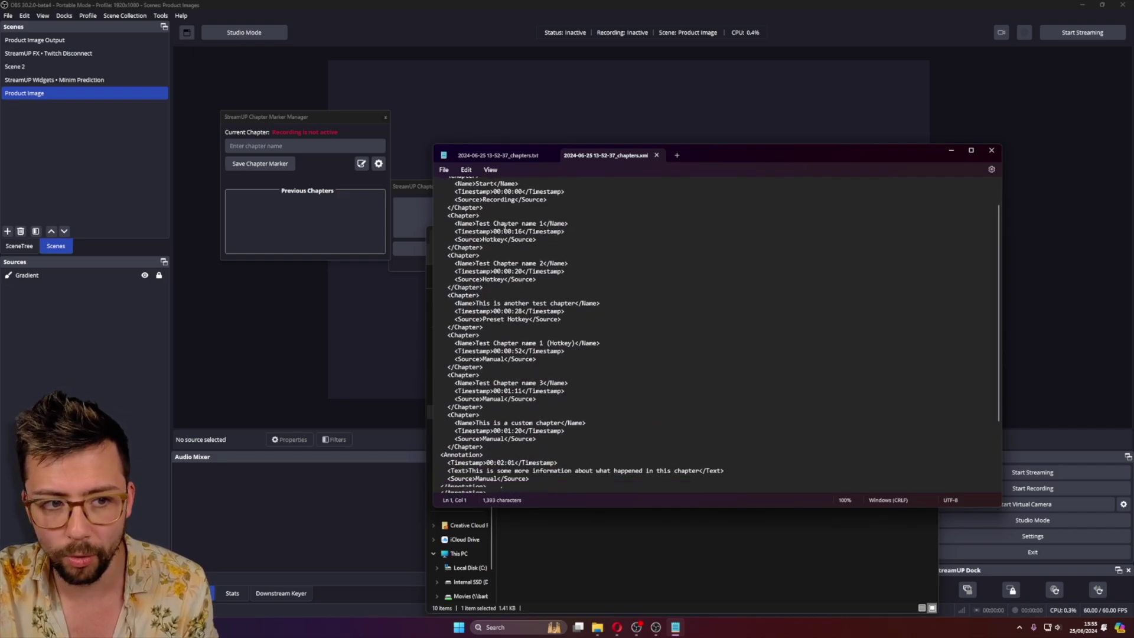
{"action": "scroll", "coordinate": [512, 239], "scroll_direction": "down", "scroll_amount": 1}
{"action": "left_click_drag", "start_coordinate": [493, 265], "coordinate": [531, 332]}
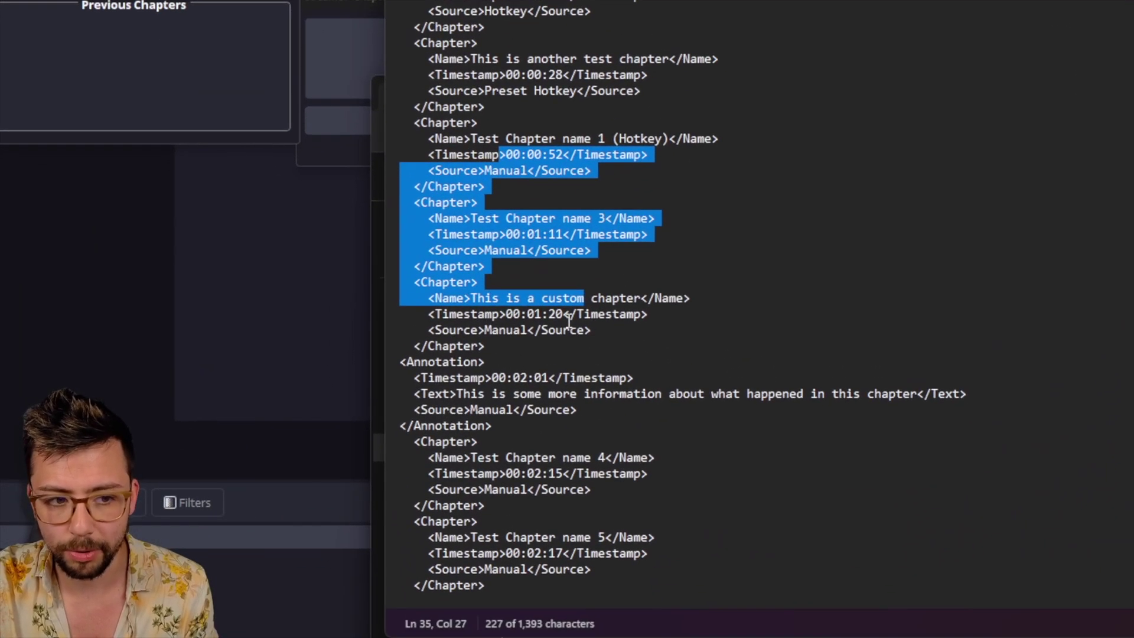
{"action": "left_click", "coordinate": [525, 345]}
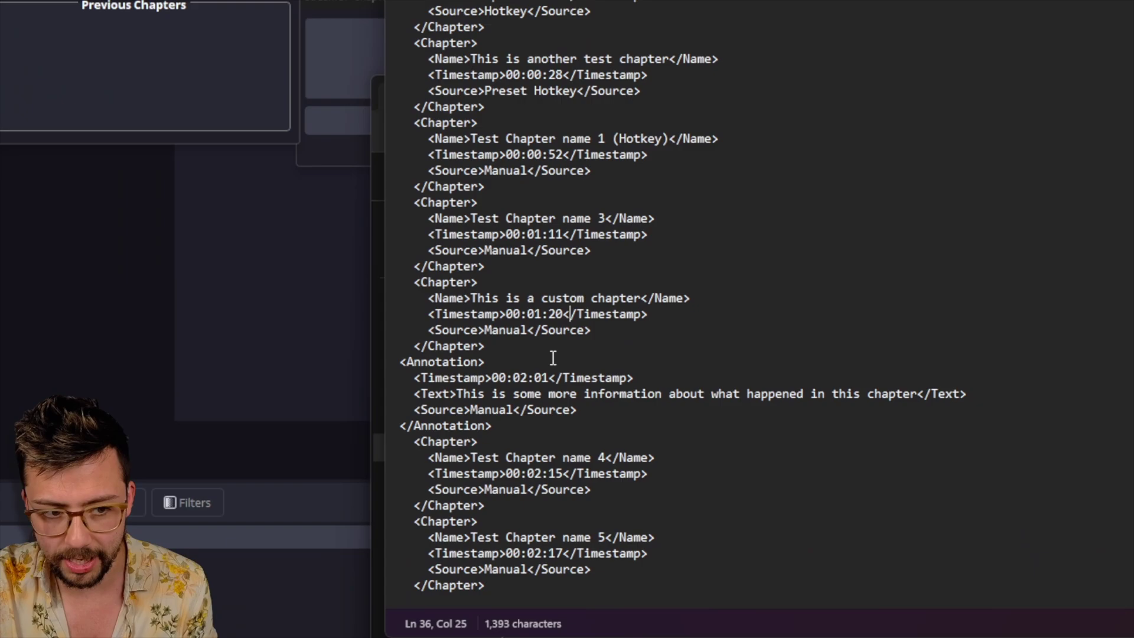
{"action": "double_click", "coordinate": [546, 306]}
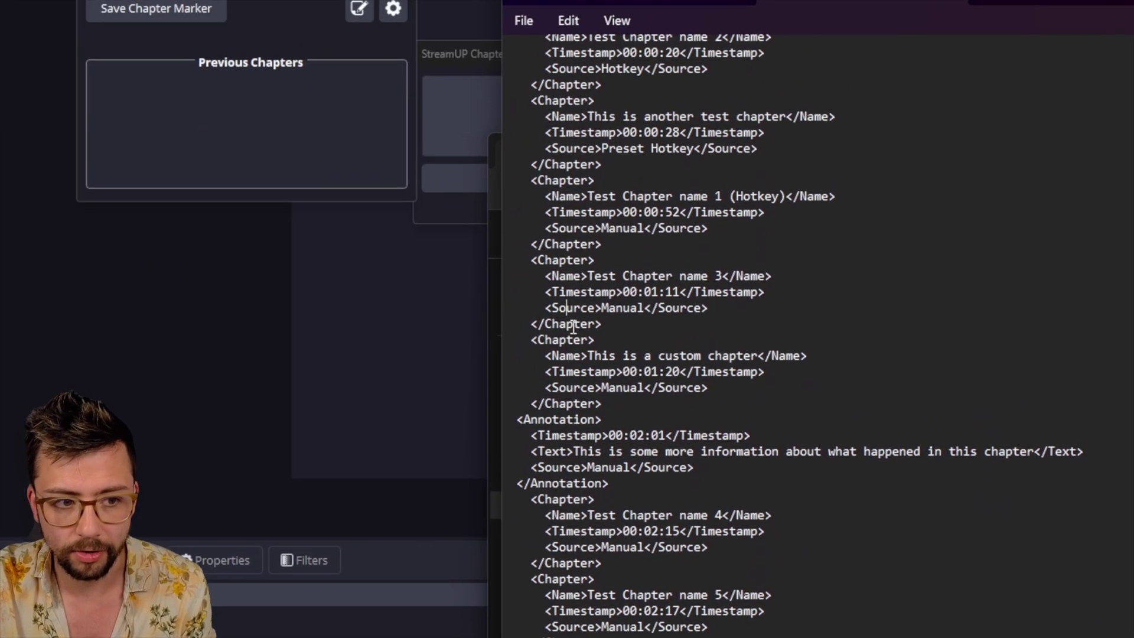
{"action": "double_click", "coordinate": [555, 232]}
{"action": "left_click", "coordinate": [762, 532]}
{"action": "left_click", "coordinate": [514, 262], "text": "shift"}
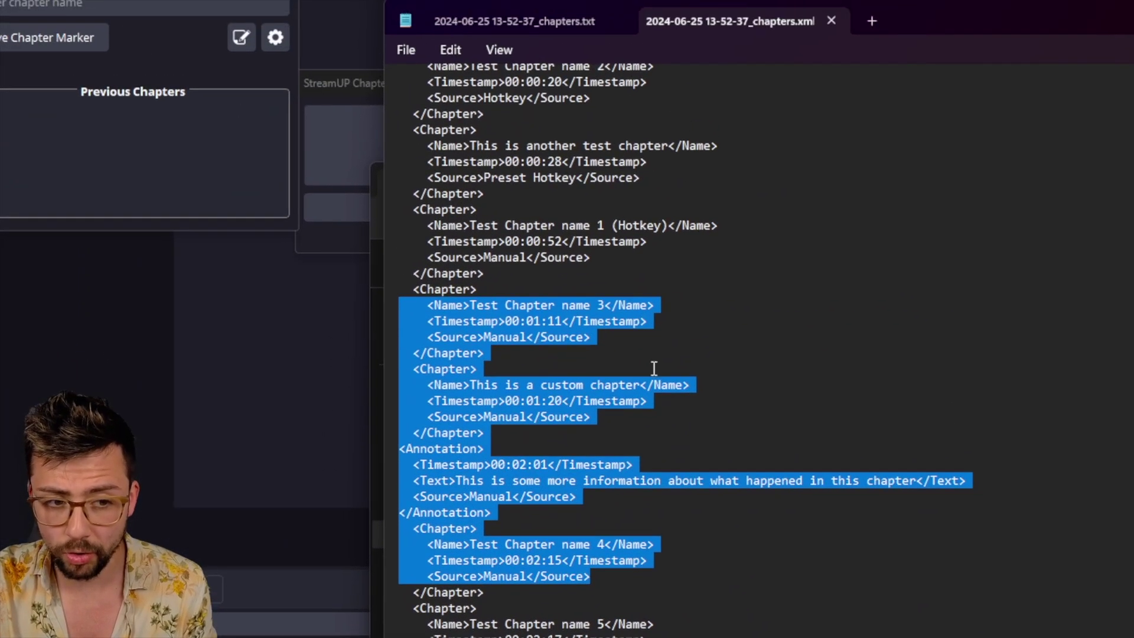
{"action": "left_click", "coordinate": [654, 368]}
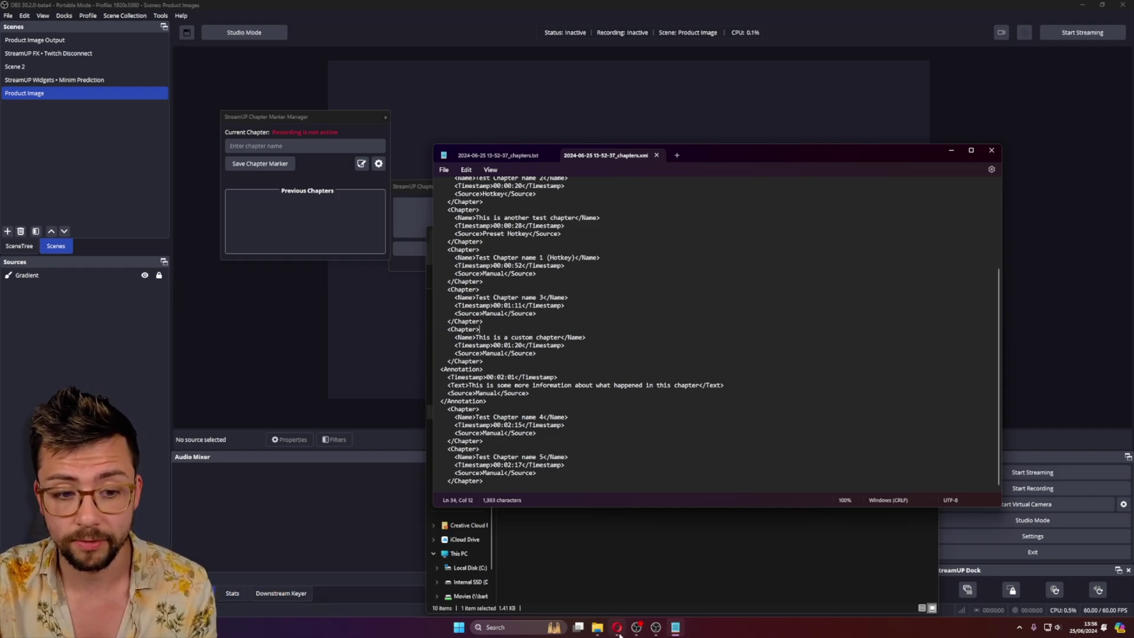
Show the Chapter Marker Manager's Overview tab on OBS Forums, then return to OBS Studio
{"action": "left_click", "coordinate": [617, 629]}
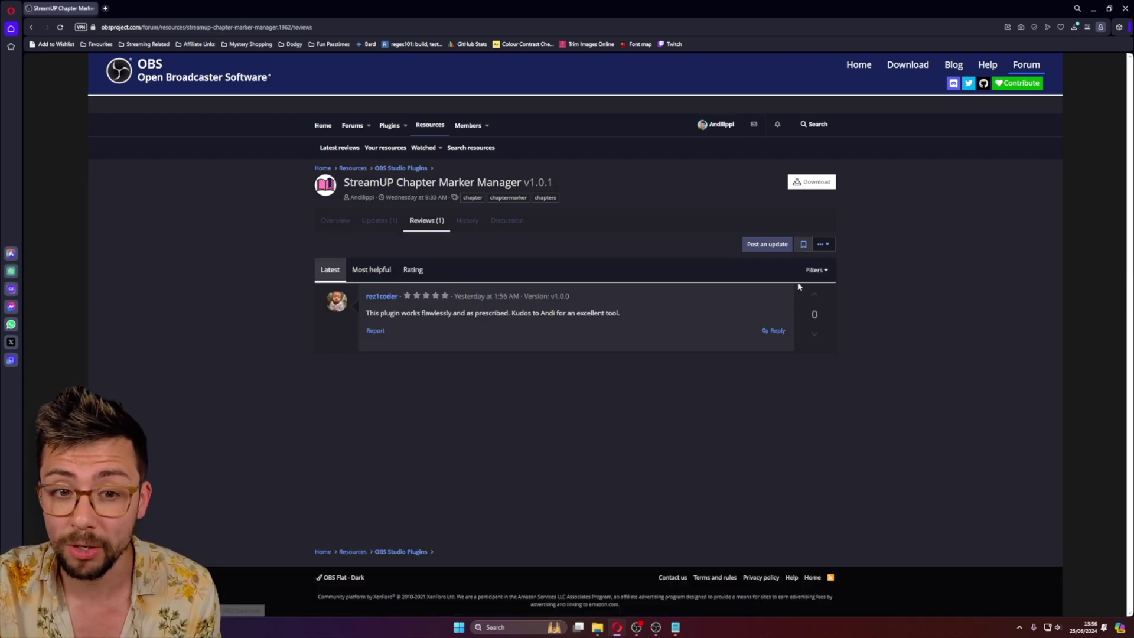
{"action": "left_click", "coordinate": [335, 220]}
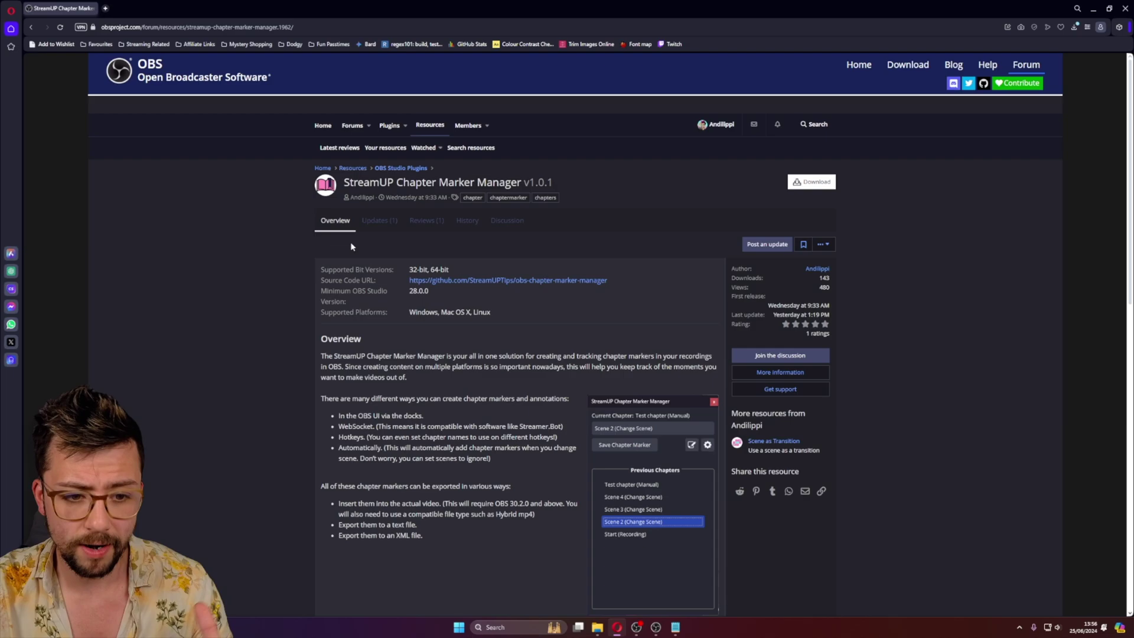
{"action": "left_click", "coordinate": [656, 628]}
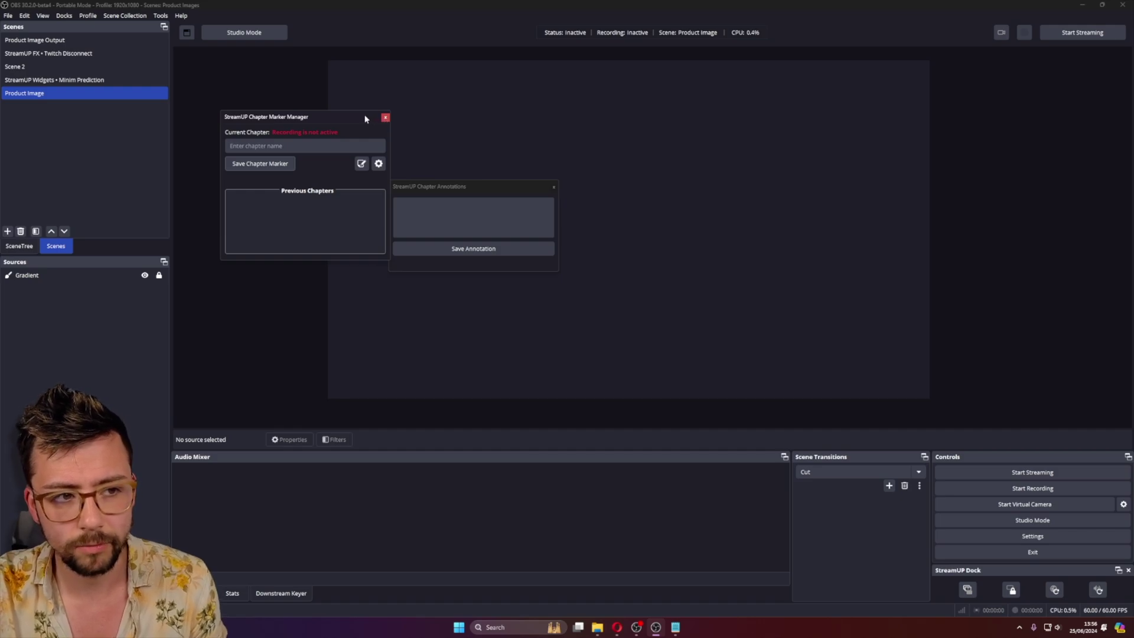
Nudge both floating chapter docks slightly down and close the chapter files open in Notepad
{"action": "left_click_drag", "start_coordinate": [365, 119], "coordinate": [358, 149]}
{"action": "left_click_drag", "start_coordinate": [430, 190], "coordinate": [432, 205]}
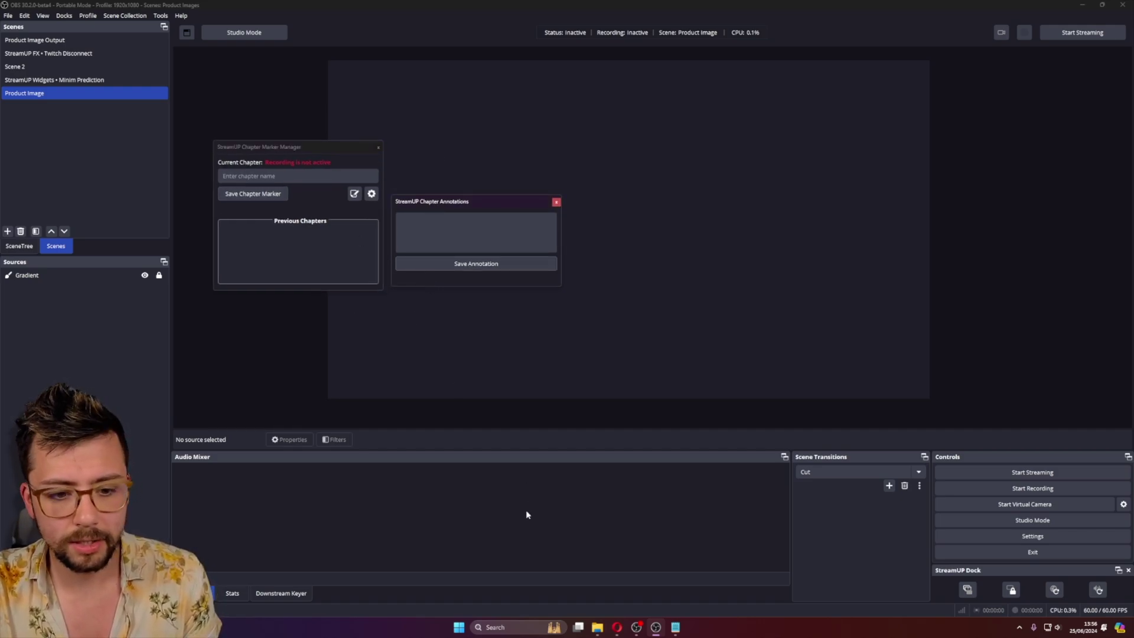
{"action": "left_click", "coordinate": [675, 628]}
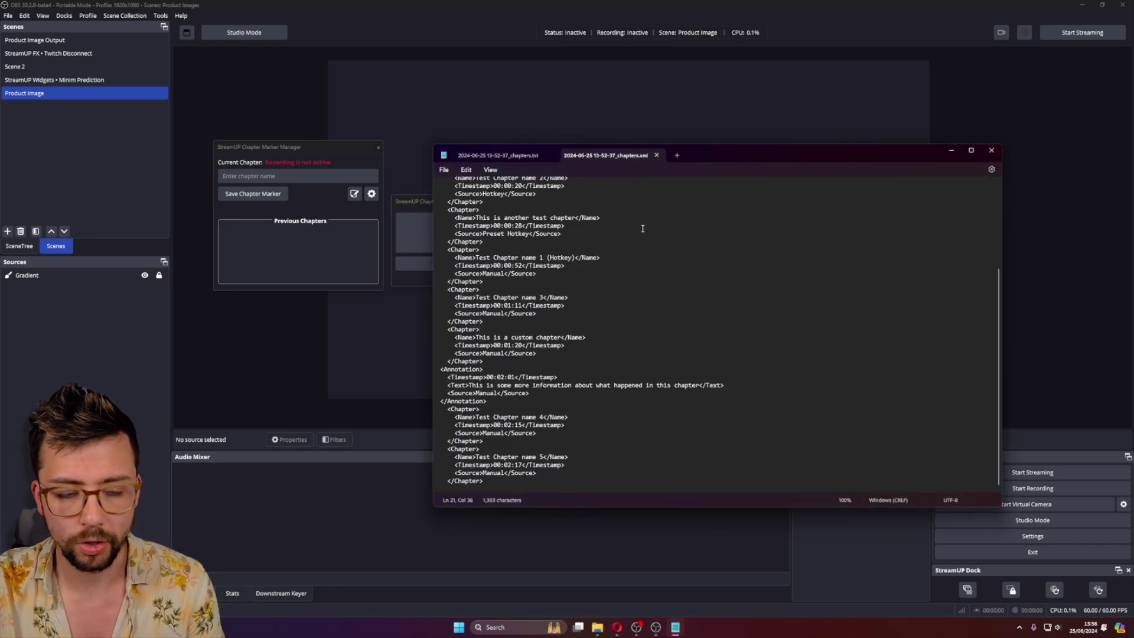
{"action": "key", "text": "ctrl+w"}
{"action": "key", "text": "ctrl+w"}
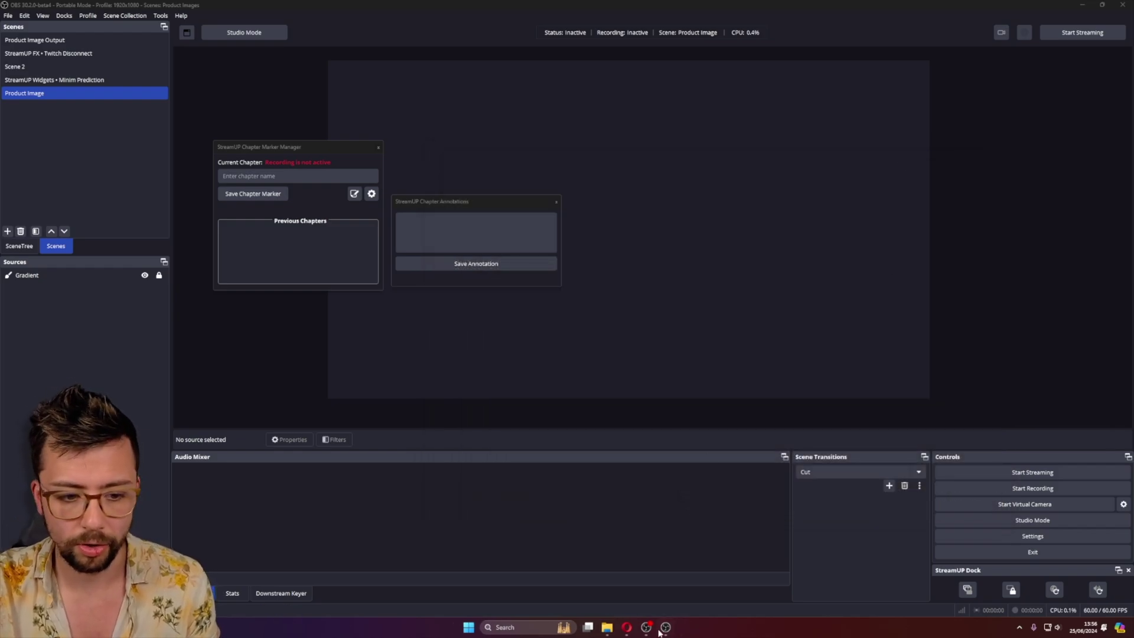
{"action": "mouse_move", "coordinate": [612, 632]}
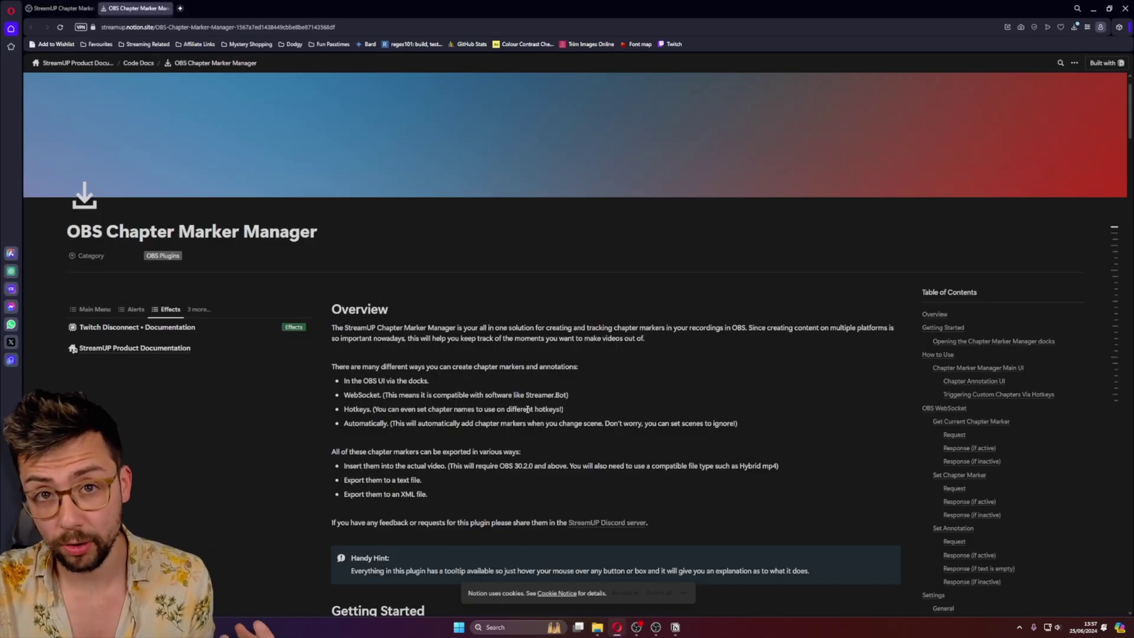
Scroll through the Notion documentation page and briefly check the forum resource tab
{"action": "scroll", "coordinate": [527, 409], "scroll_direction": "down", "scroll_amount": 12}
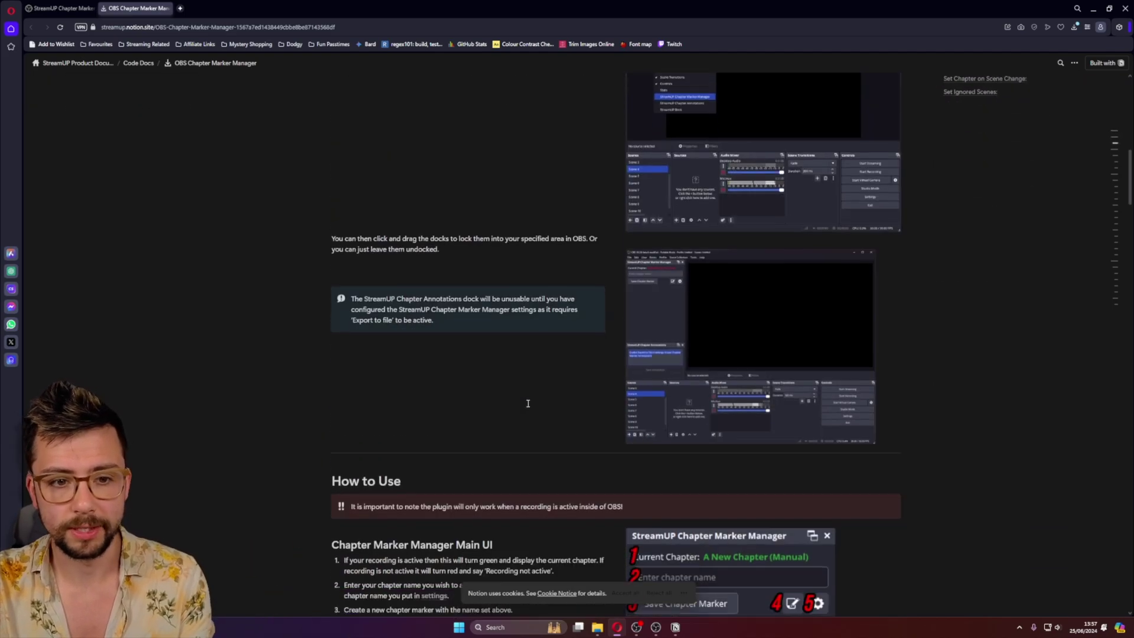
{"action": "scroll", "coordinate": [527, 404], "scroll_direction": "down", "scroll_amount": 20}
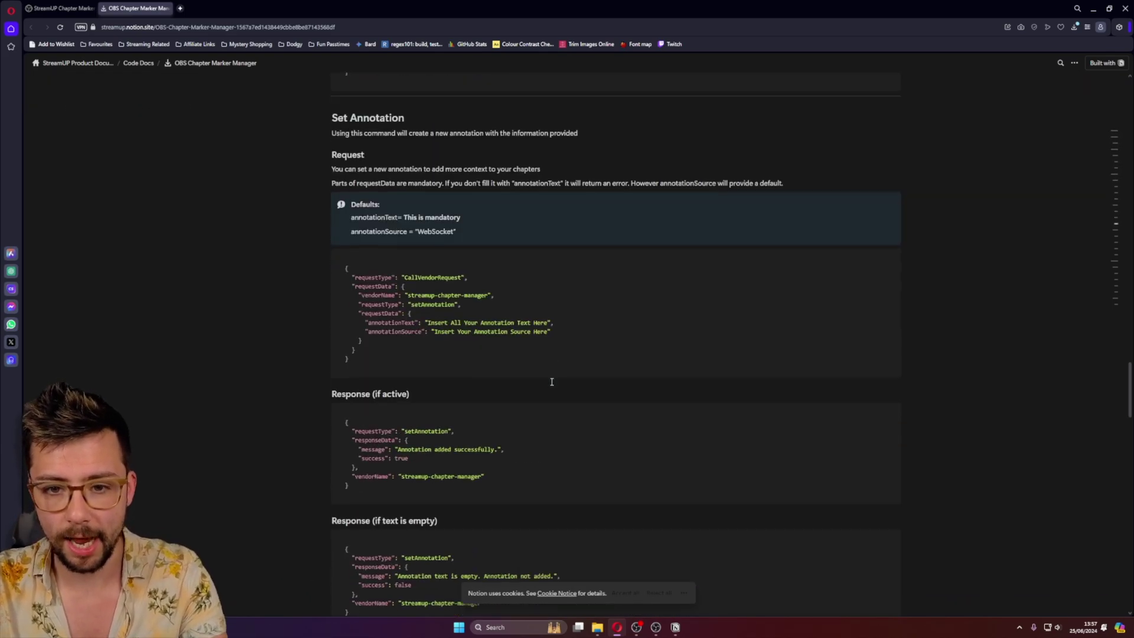
{"action": "scroll", "coordinate": [551, 381], "scroll_direction": "down", "scroll_amount": 20}
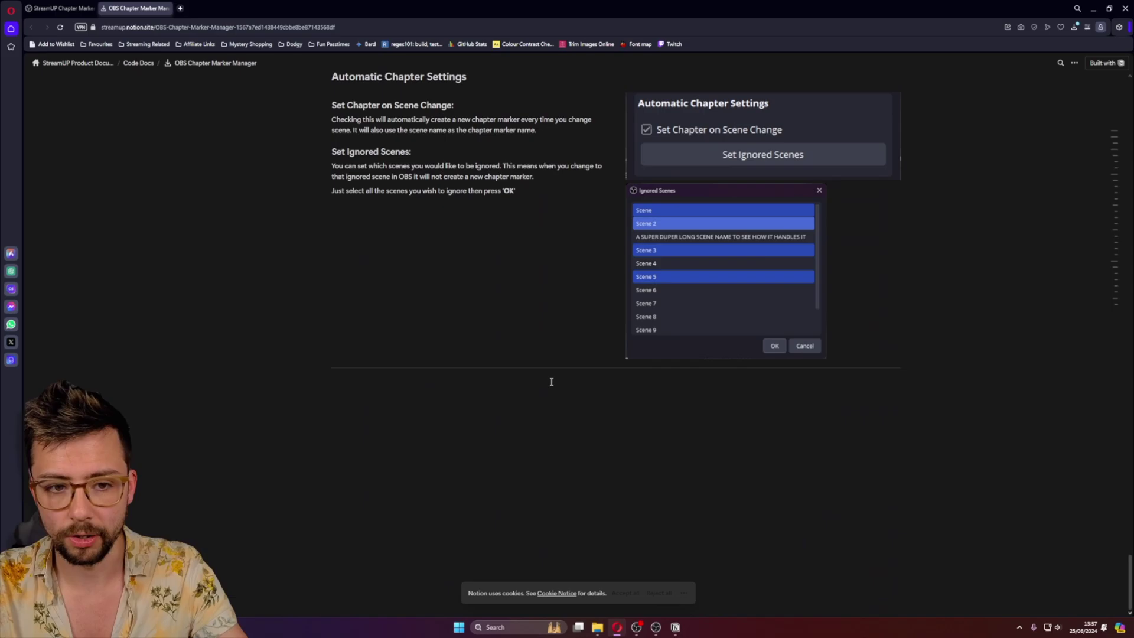
{"action": "scroll", "coordinate": [551, 382], "scroll_direction": "up", "scroll_amount": 2}
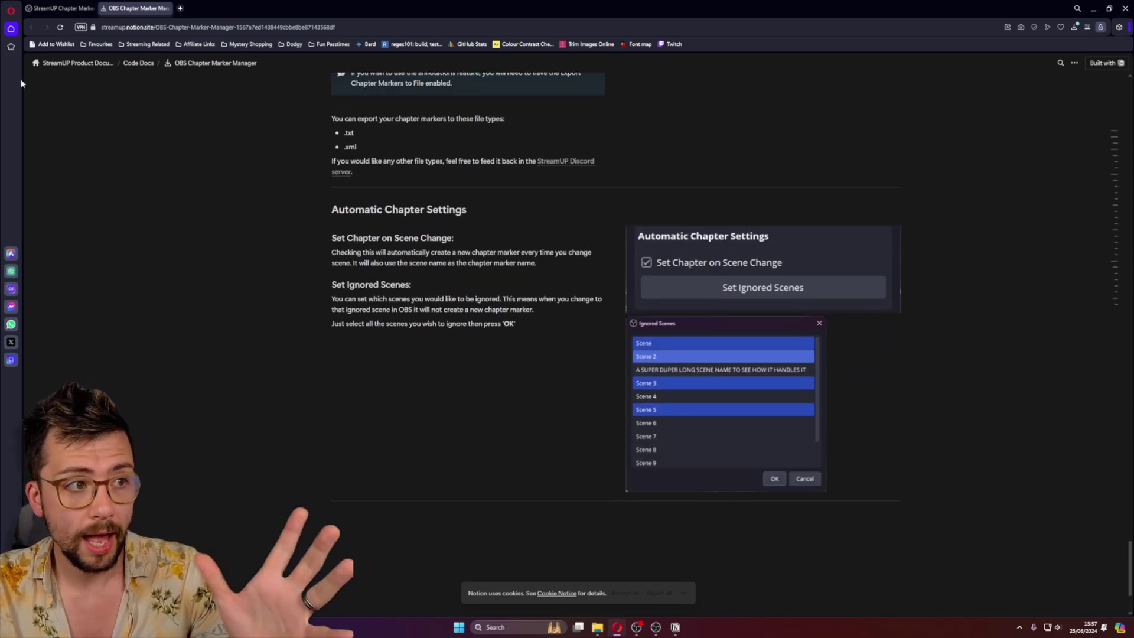
{"action": "left_click", "coordinate": [47, 7]}
{"action": "scroll", "coordinate": [340, 258], "scroll_direction": "down", "scroll_amount": 5}
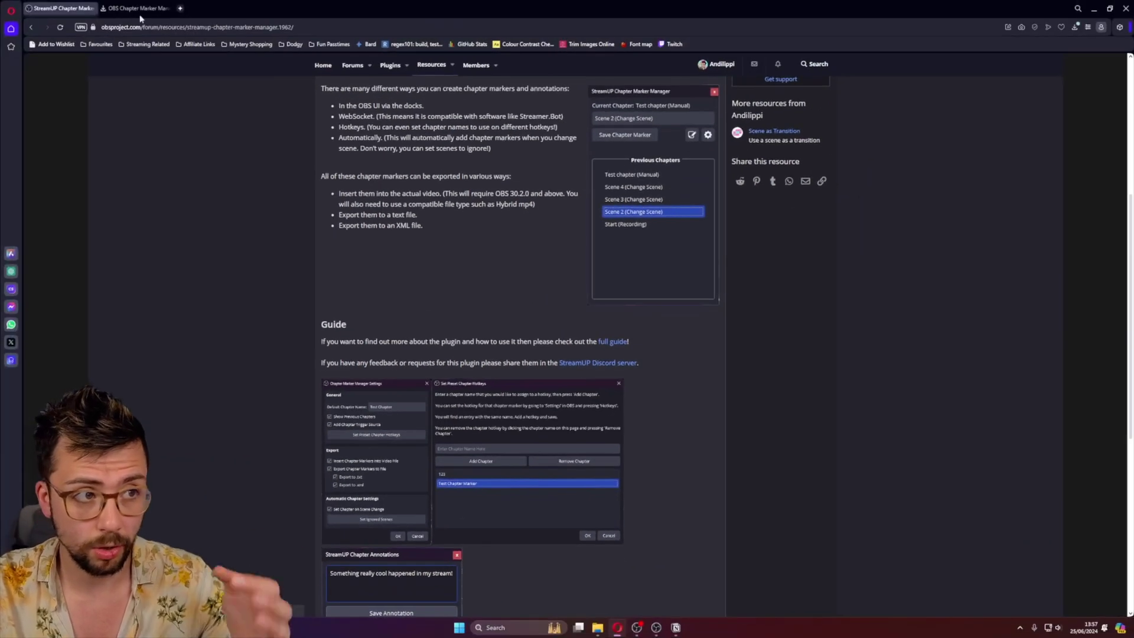
{"action": "left_click", "coordinate": [130, 8]}
Review the WebSocket section's get/set chapter and annotation request examples
{"action": "scroll", "coordinate": [533, 300], "scroll_direction": "down", "scroll_amount": 20}
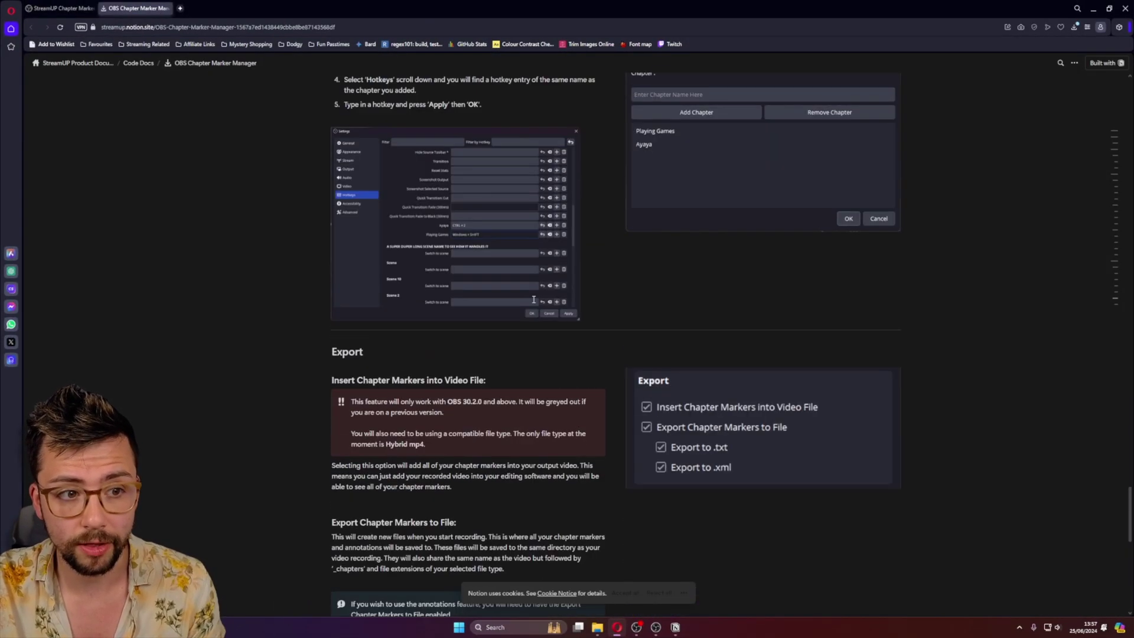
{"action": "scroll", "coordinate": [533, 299], "scroll_direction": "up", "scroll_amount": 20}
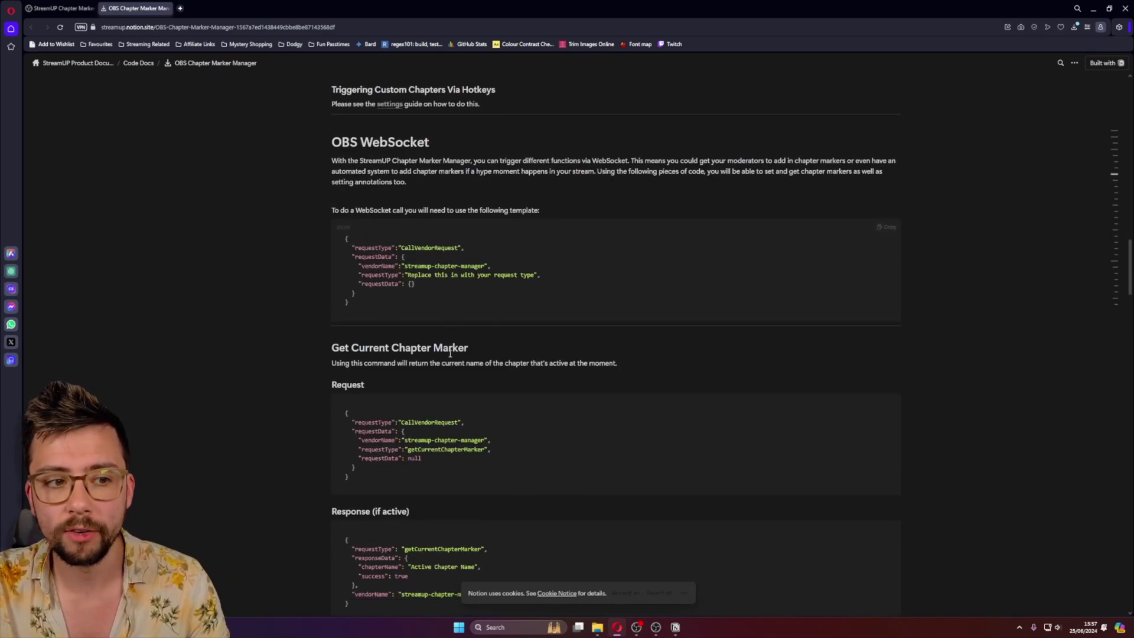
{"action": "scroll", "coordinate": [429, 402], "scroll_direction": "down", "scroll_amount": 4}
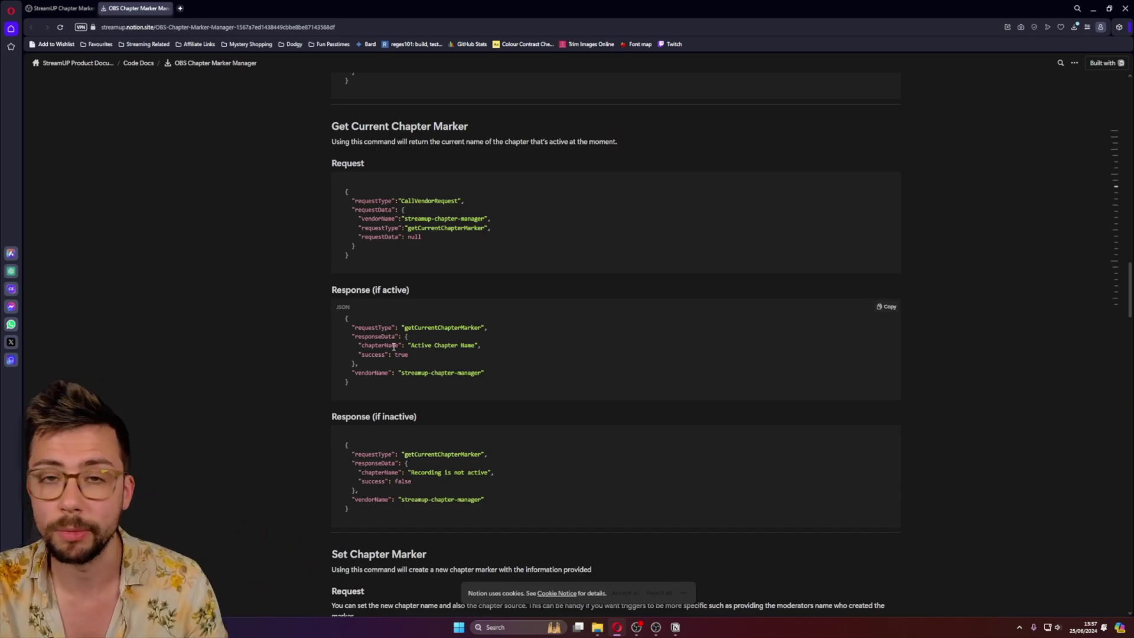
{"action": "scroll", "coordinate": [422, 361], "scroll_direction": "down", "scroll_amount": 10}
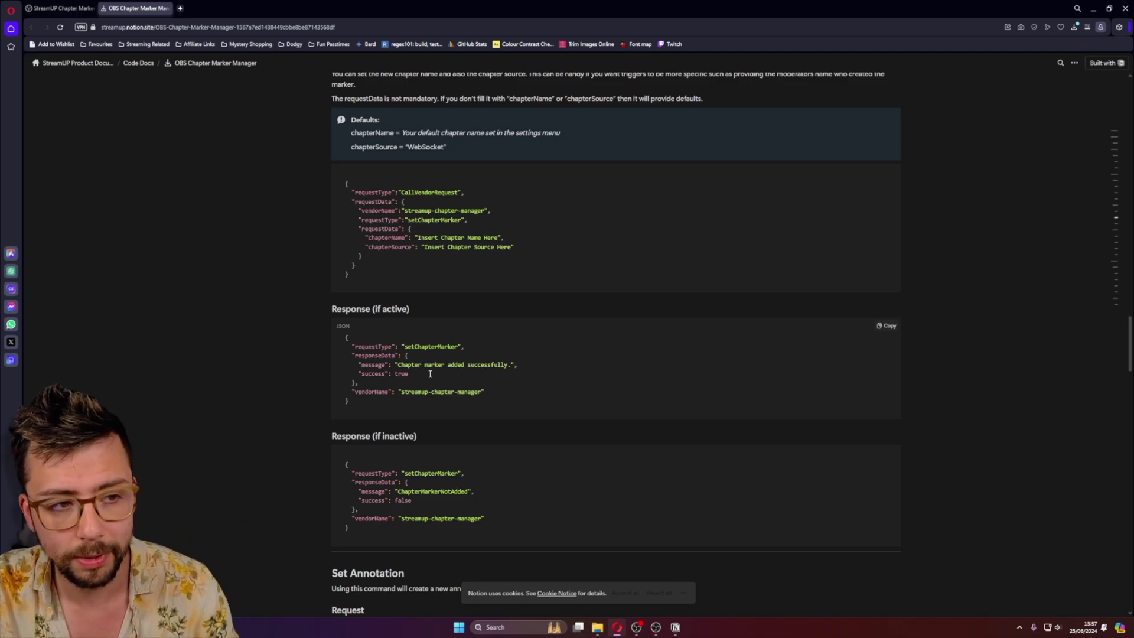
{"action": "scroll", "coordinate": [429, 373], "scroll_direction": "down", "scroll_amount": 3}
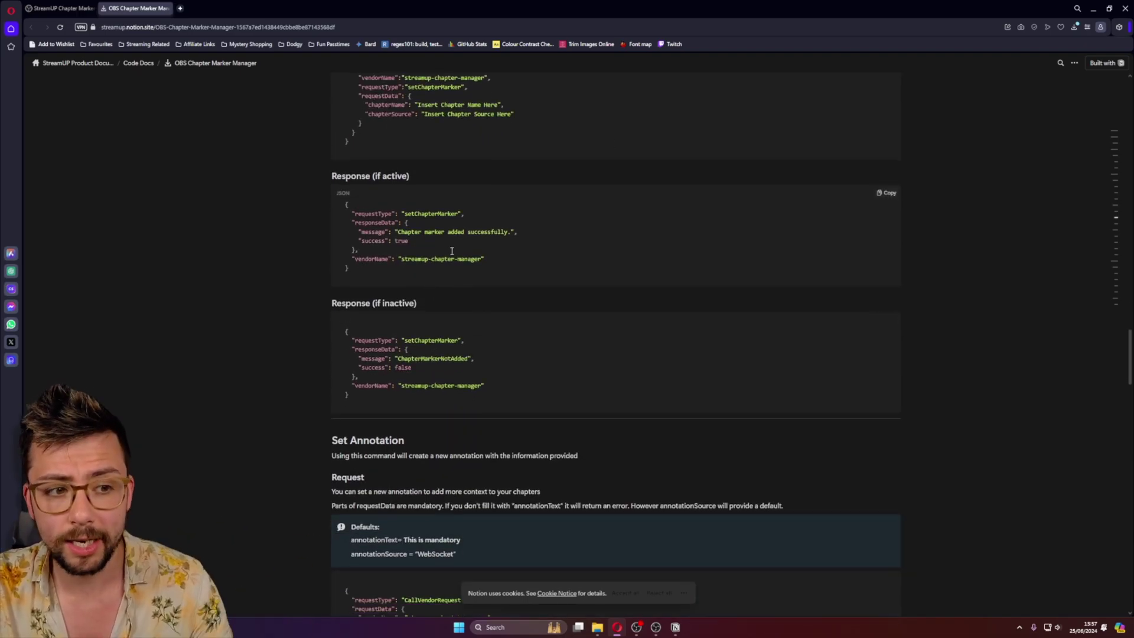
{"action": "scroll", "coordinate": [452, 251], "scroll_direction": "up", "scroll_amount": 15}
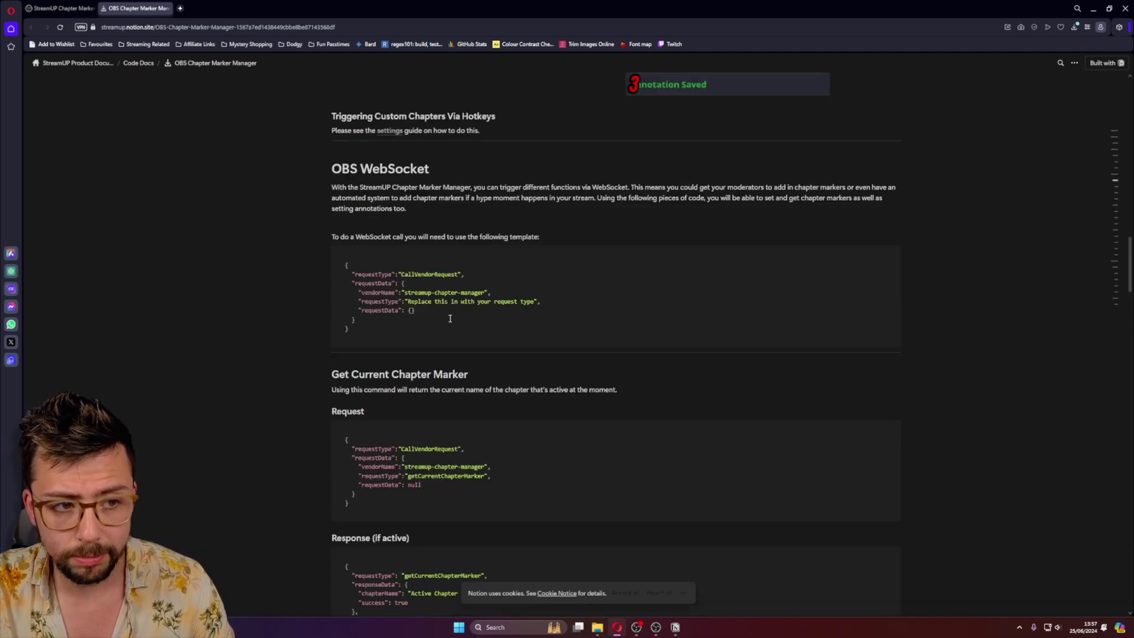
{"action": "scroll", "coordinate": [450, 319], "scroll_direction": "up", "scroll_amount": 3}
{"action": "scroll", "coordinate": [443, 343], "scroll_direction": "down", "scroll_amount": 4}
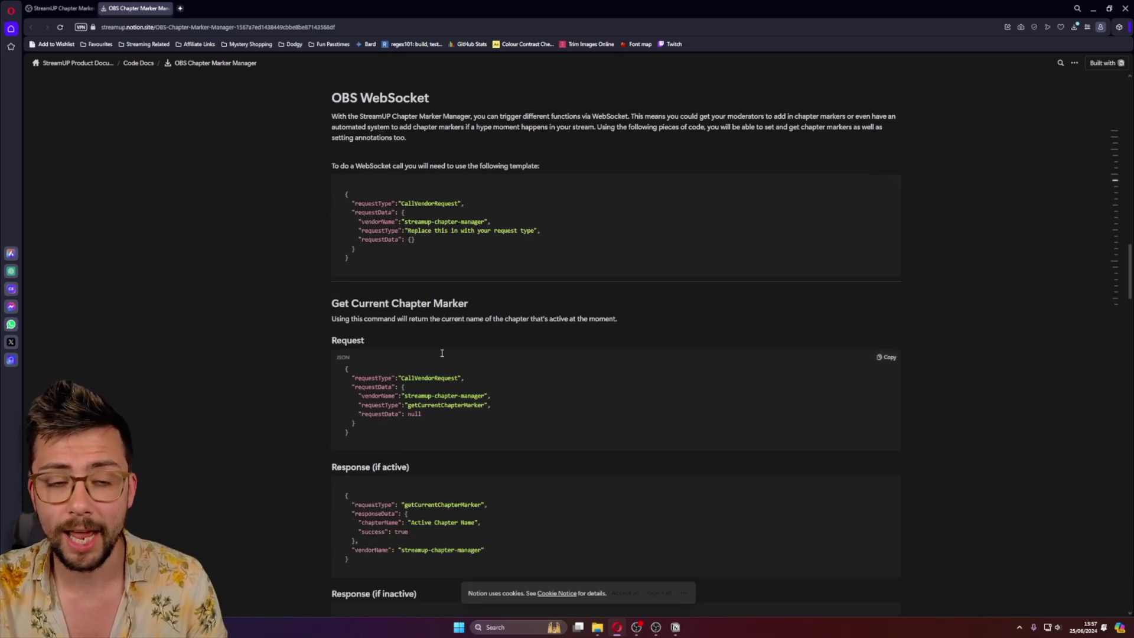
{"action": "scroll", "coordinate": [442, 353], "scroll_direction": "down", "scroll_amount": 12}
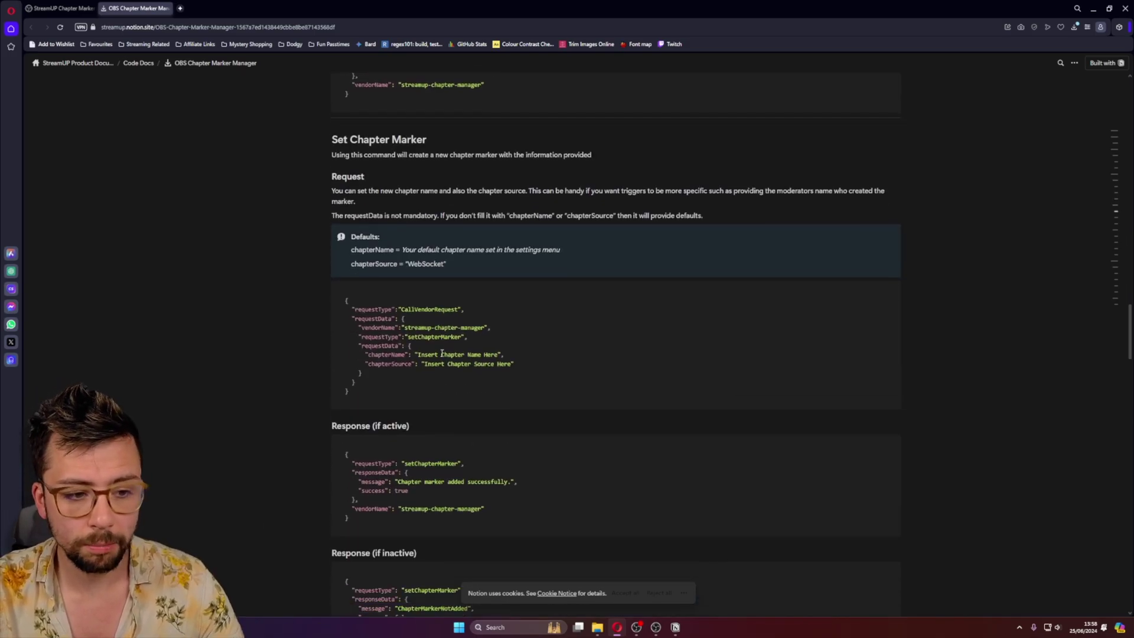
{"action": "scroll", "coordinate": [441, 353], "scroll_direction": "down", "scroll_amount": 20}
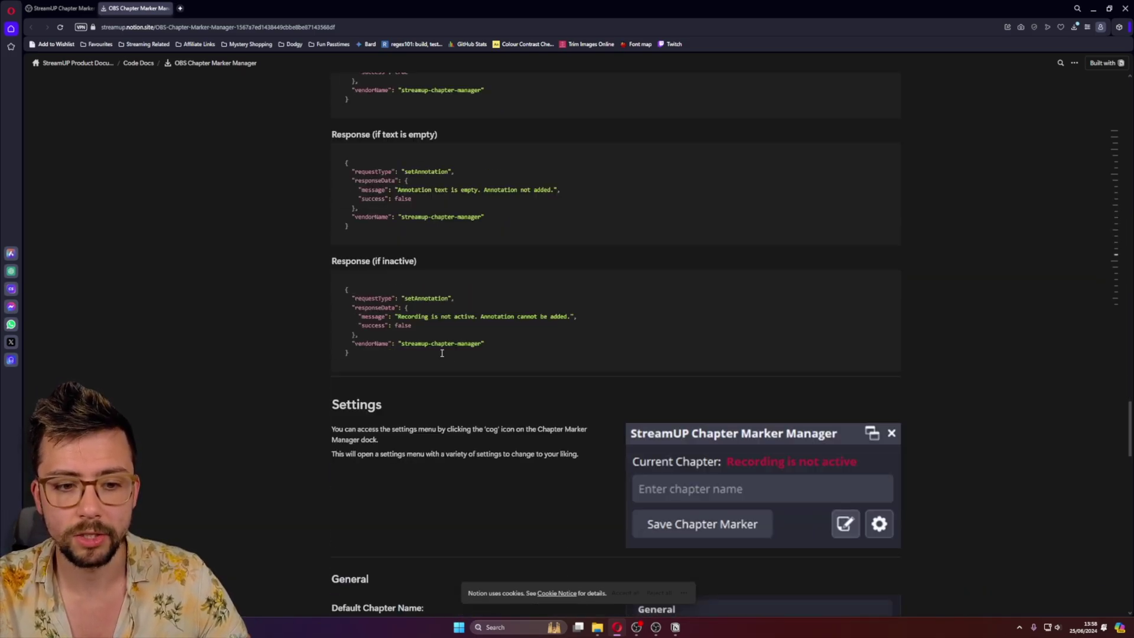